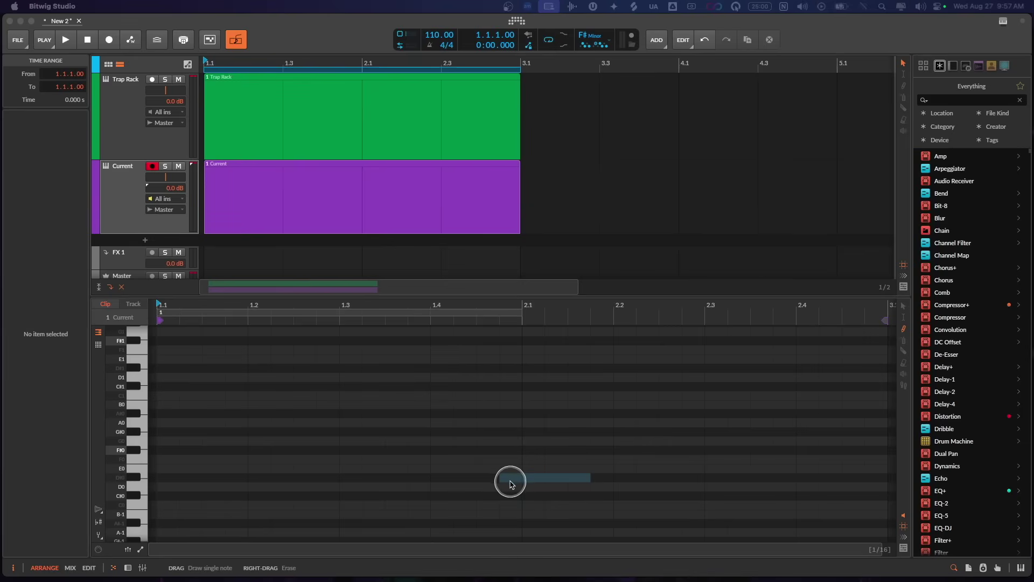
click(496, 469)
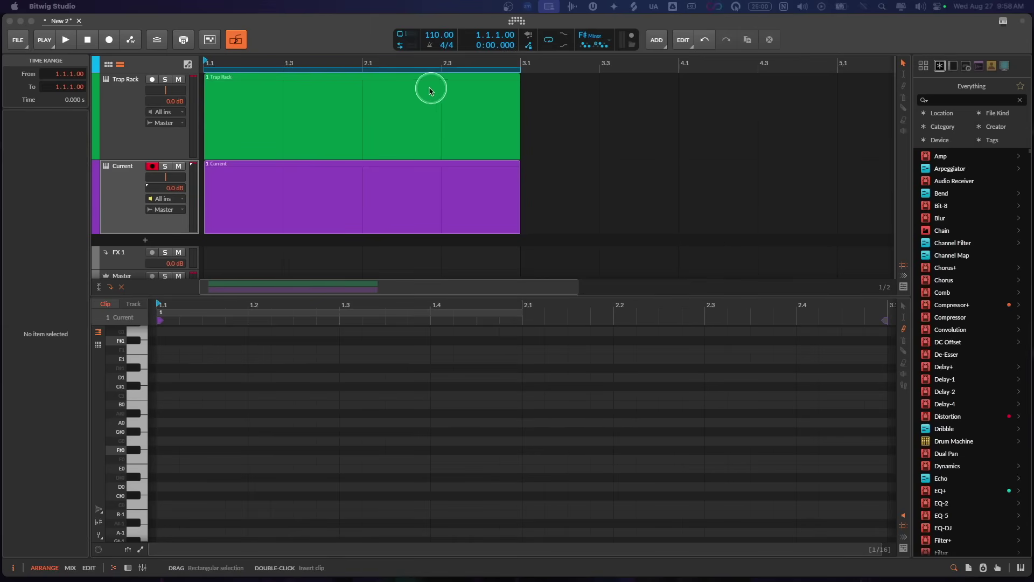
mouse_move(401, 76)
mouse_down()
mouse_move(564, 85)
mouse_move(678, 56)
mouse_move(614, 18)
mouse_move(432, 5)
mouse_move(355, 36)
mouse_up()
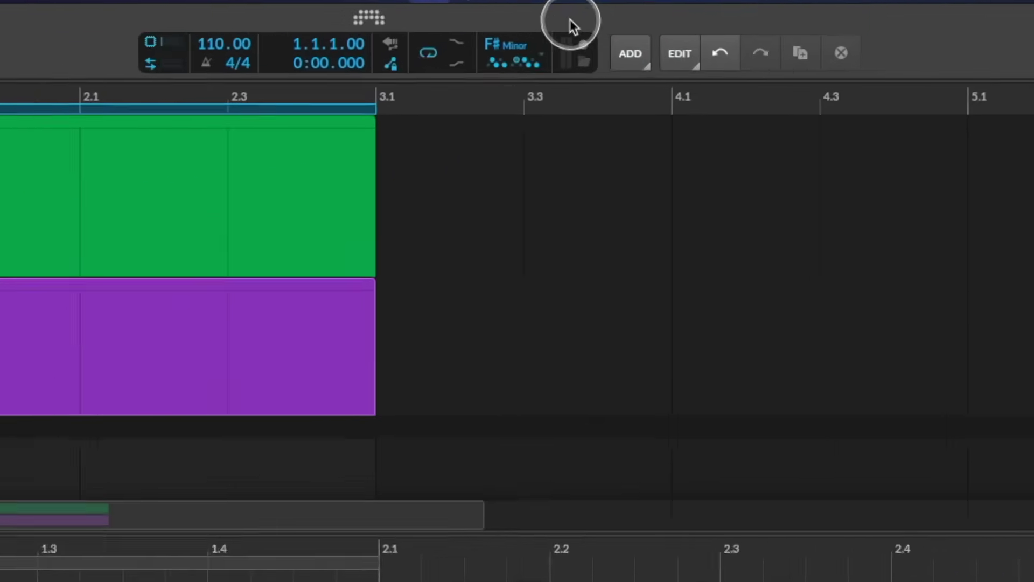
mouse_move(607, 18)
mouse_down()
mouse_move(560, 28)
mouse_move(635, 64)
mouse_up()
mouse_move(552, 131)
mouse_down()
mouse_move(613, 63)
mouse_move(546, 12)
mouse_move(438, 11)
mouse_up()
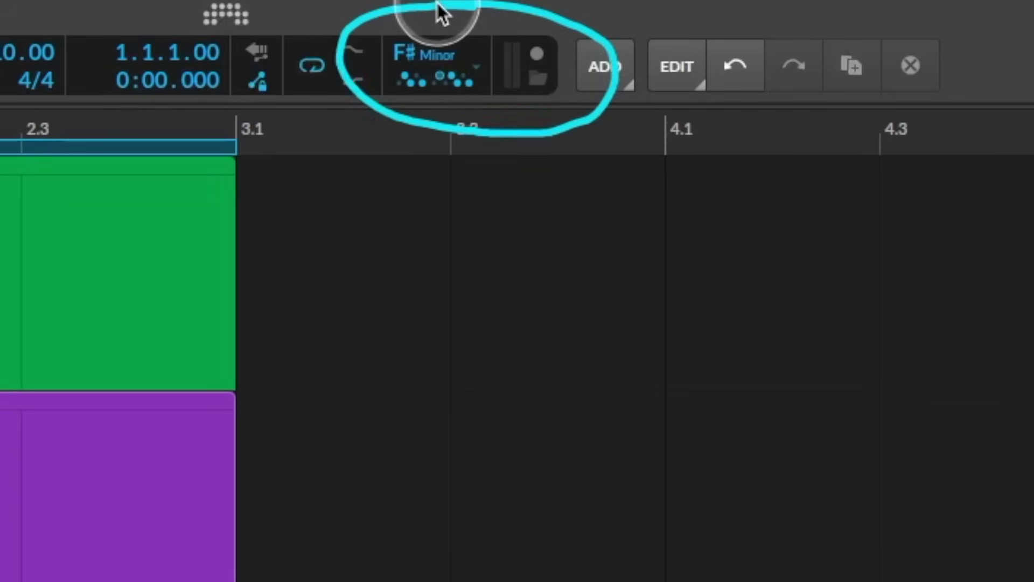
- Look through the available root notes and scales of the project's key signature and close the list
click(421, 51)
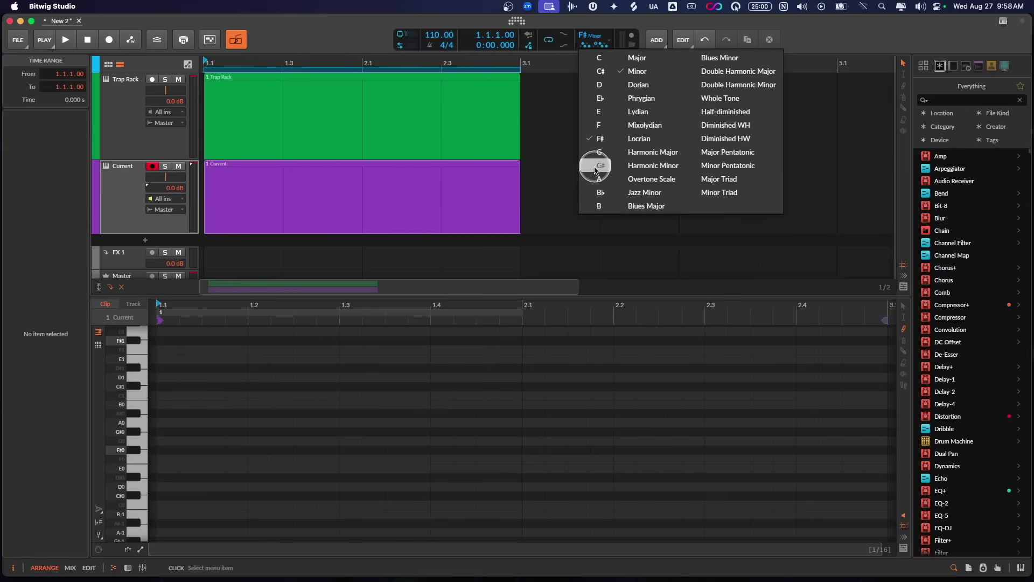
click(551, 120)
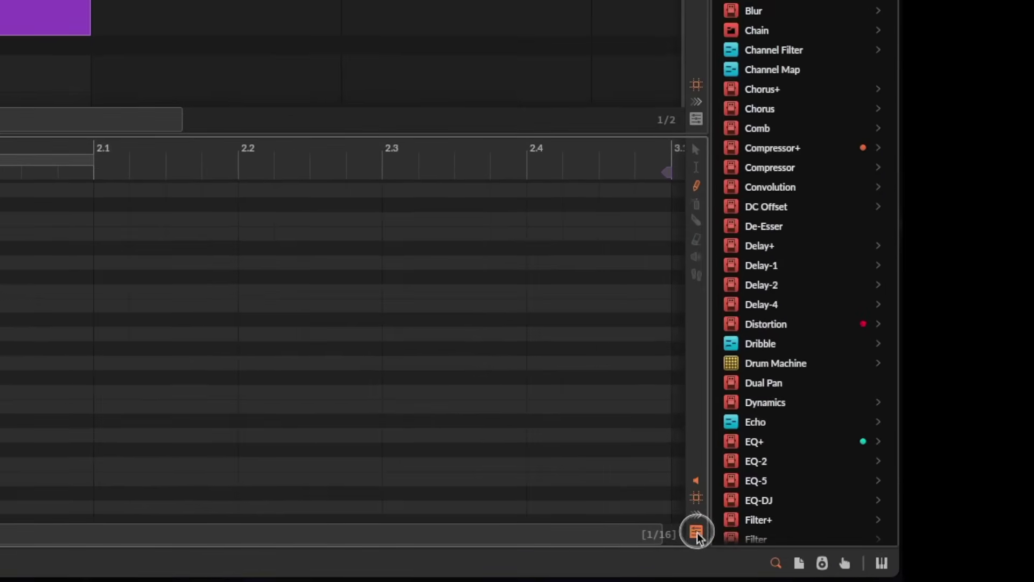
- Set the note editor's Note Background to Adapt to Key and turn on Snap to Key
click(867, 546)
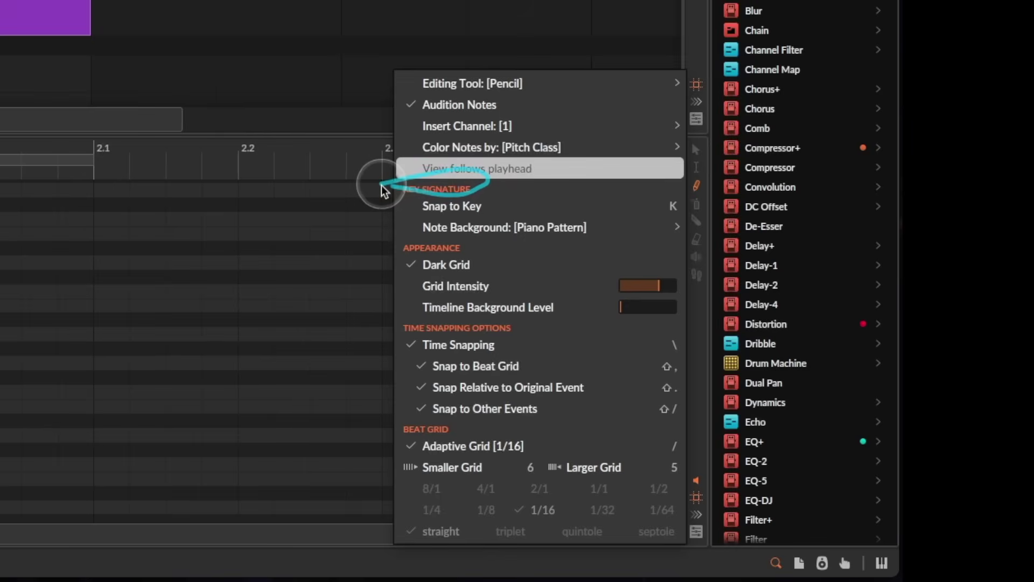
mouse_move(586, 227)
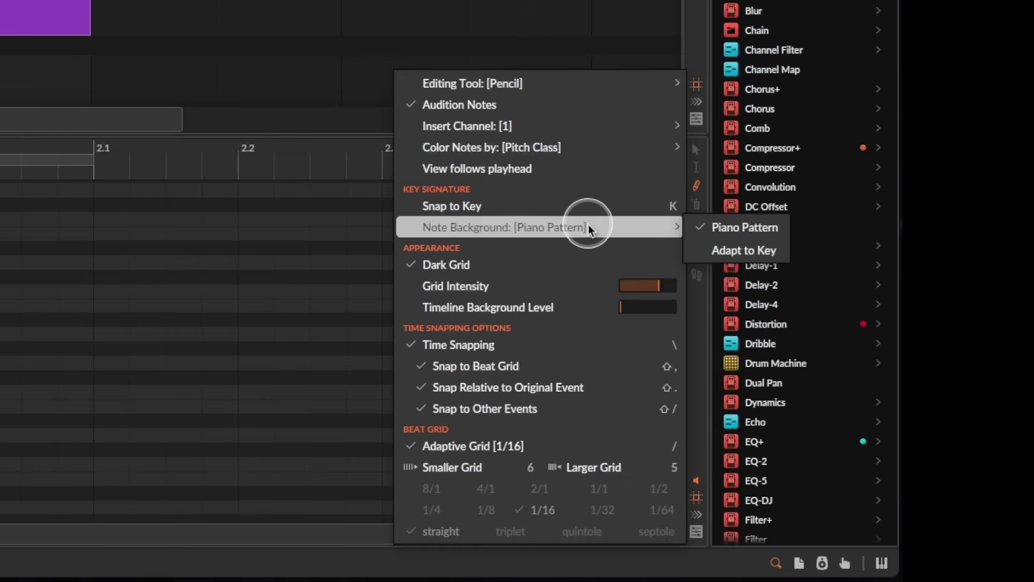
click(737, 247)
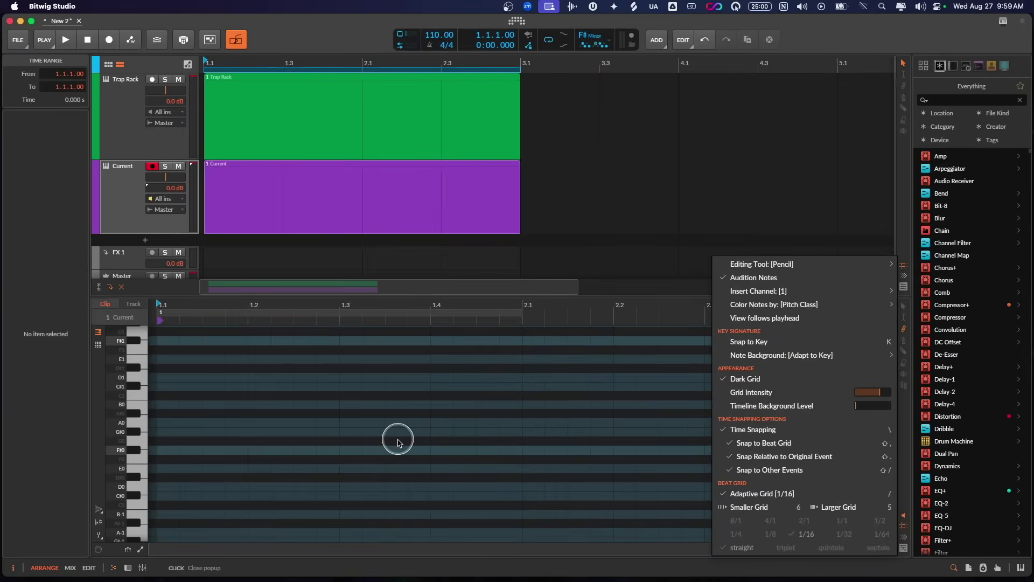
click(597, 384)
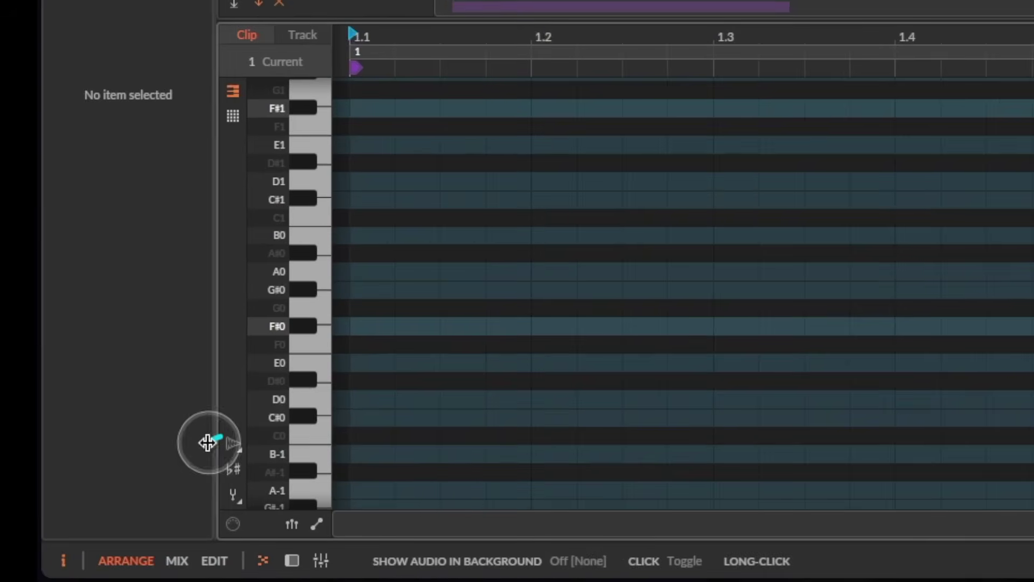
click(235, 471)
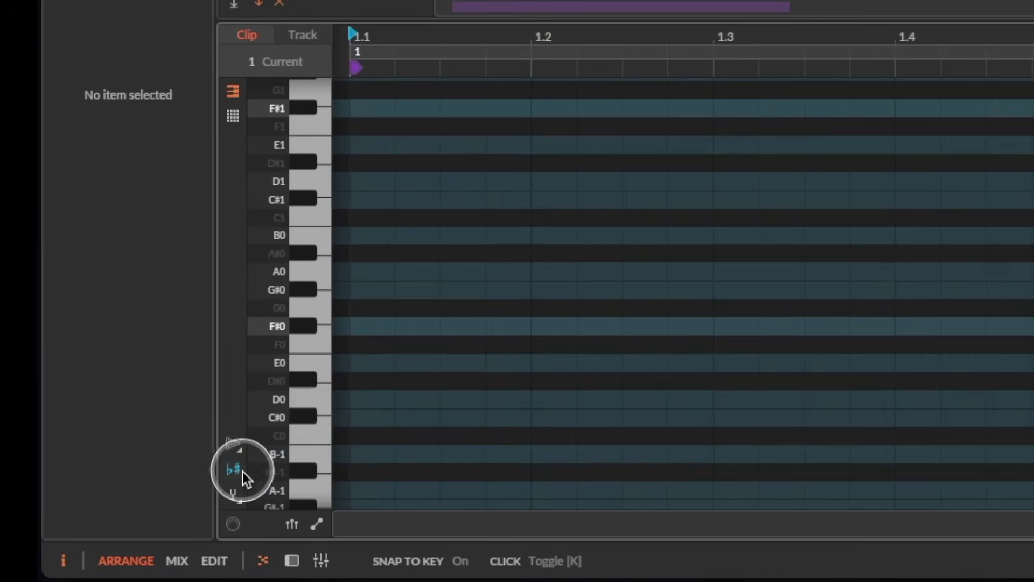
- Draw one-beat notes G#0 at 1.1.3, D1 at 1.2.3, C#1 and B0 at 1.3.3, and A0 and G#0 at 2.1.1
click(430, 401)
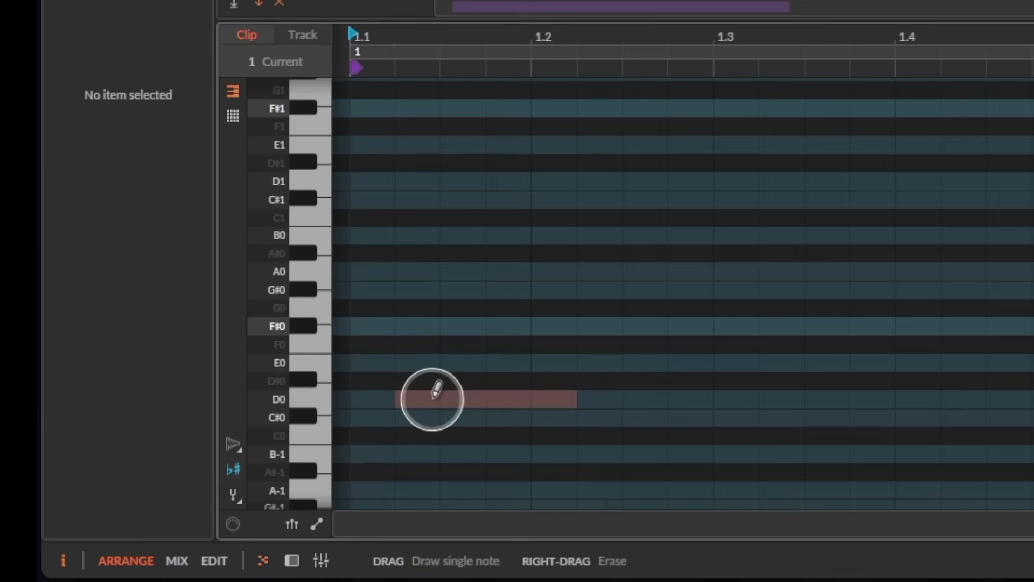
drag(436, 390, 451, 284)
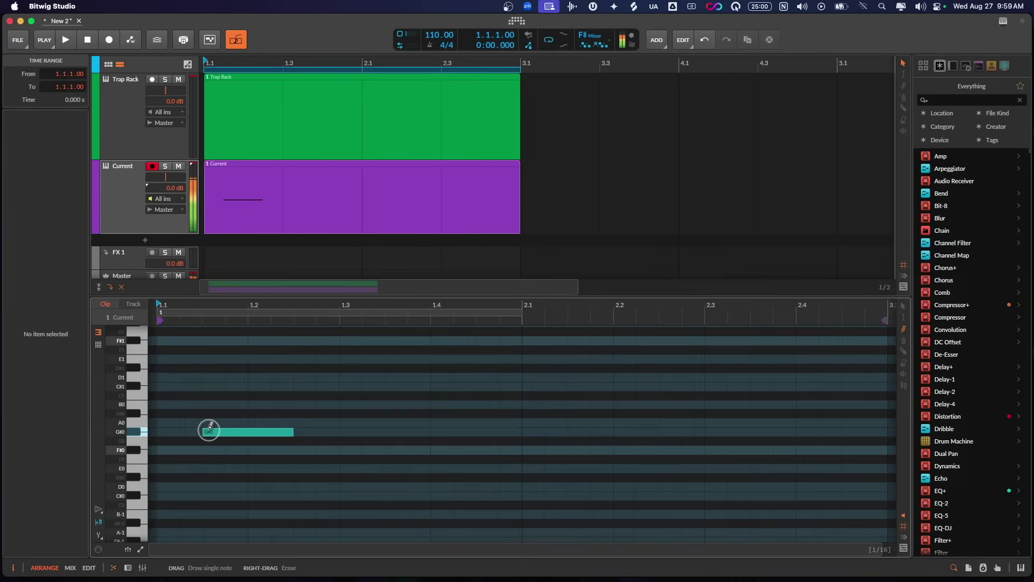
click(303, 377)
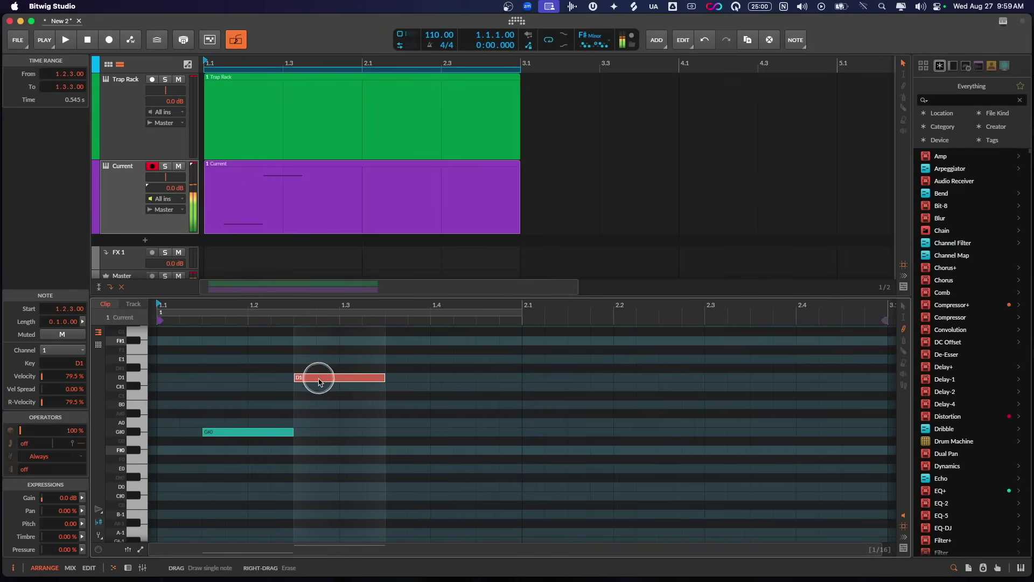
mouse_move(383, 381)
mouse_down()
mouse_move(393, 409)
mouse_move(403, 399)
mouse_up()
click(402, 404)
click(527, 422)
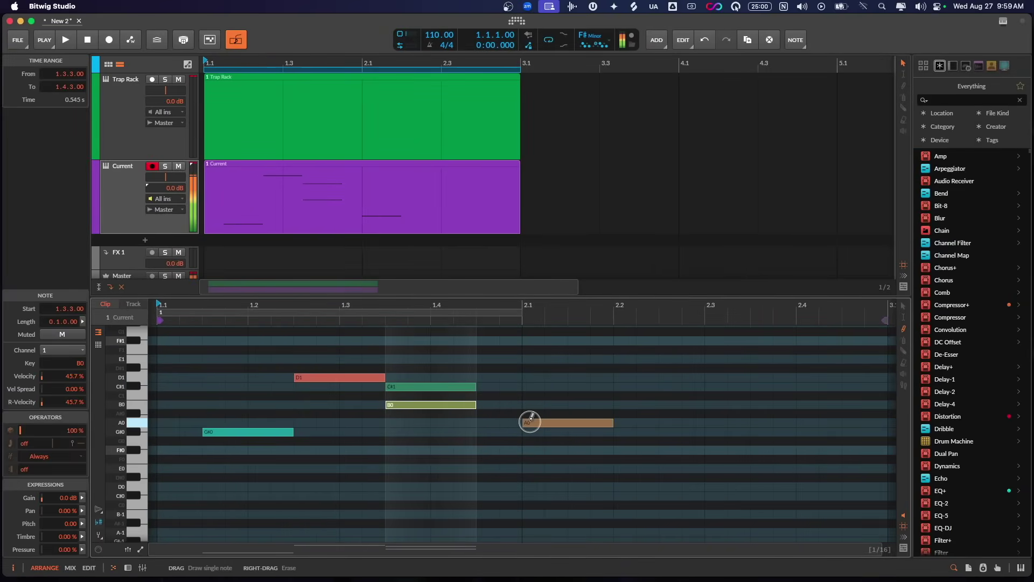
click(537, 431)
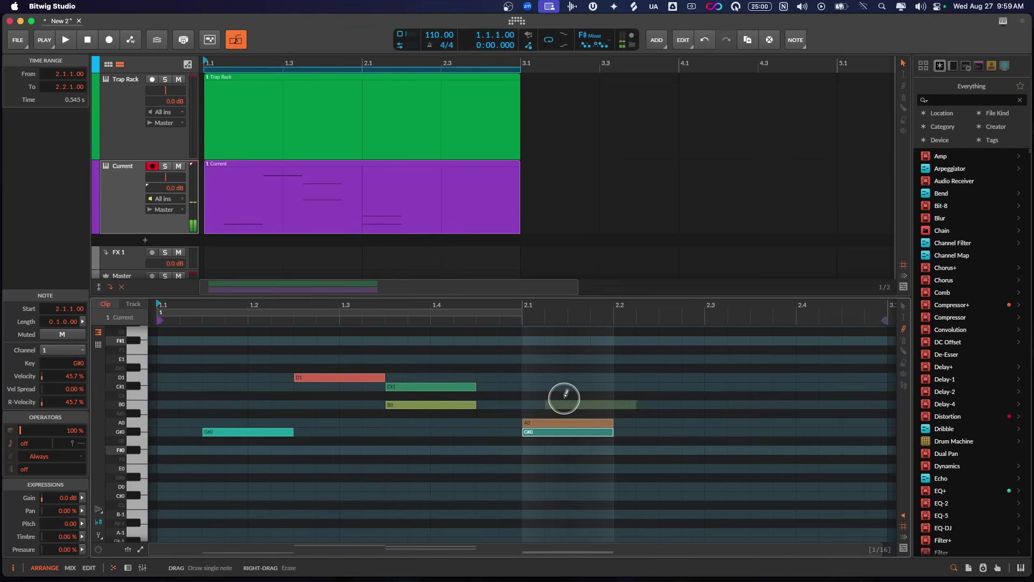
- Delete the two notes at 2.1 and all remaining notes in the Current clip
shift+click(542, 422)
key(Delete)
key(ctrl+a)
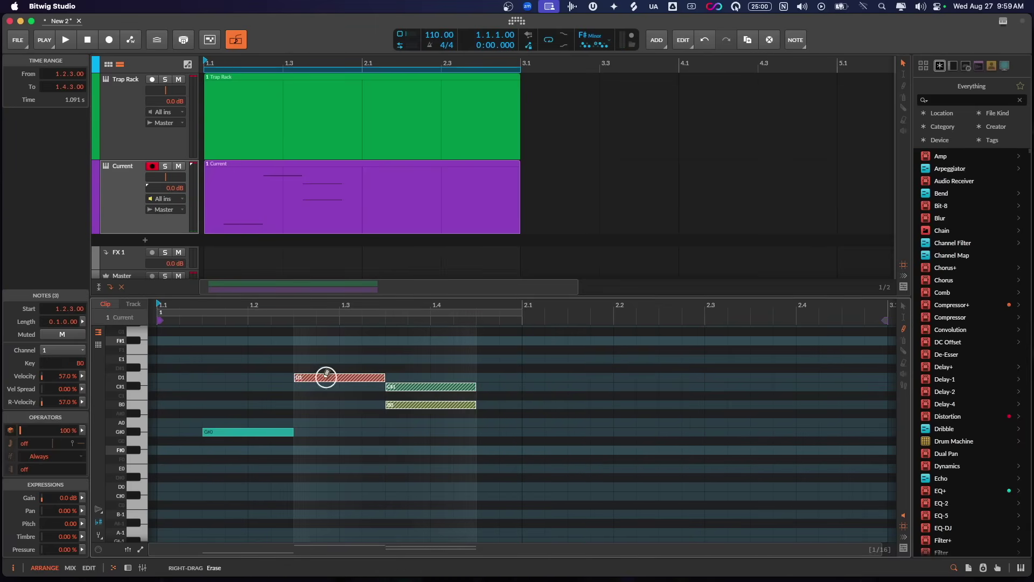
key(Delete)
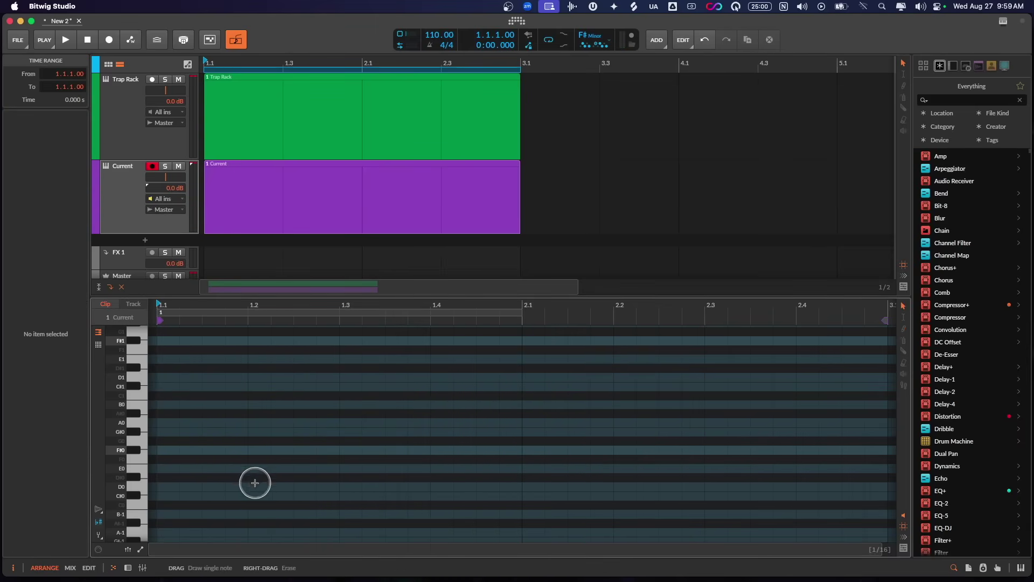
- Switch to the Pointer tool and set the time position at several places in the empty note grid
key(1)
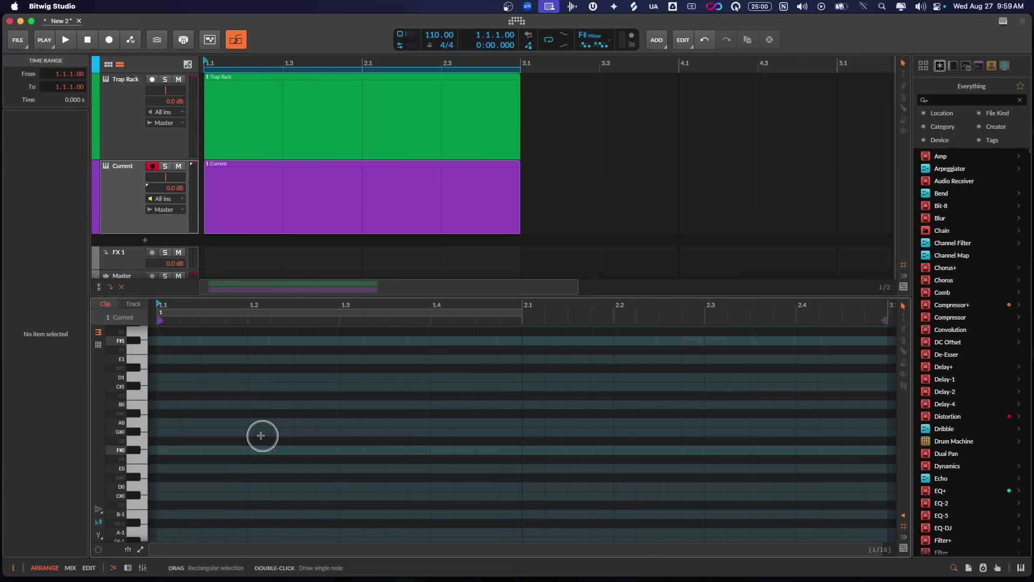
click(205, 448)
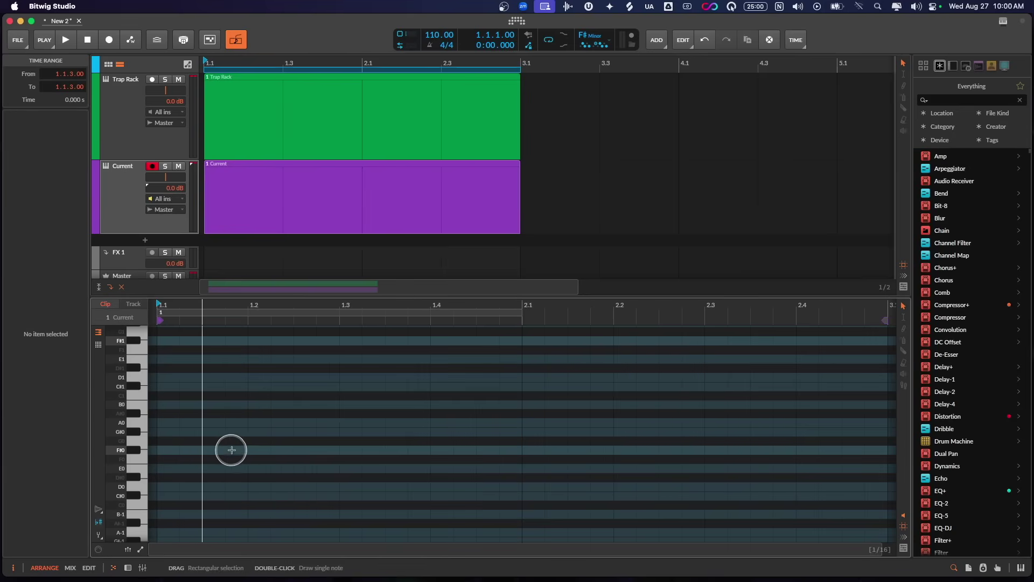
click(275, 448)
click(344, 447)
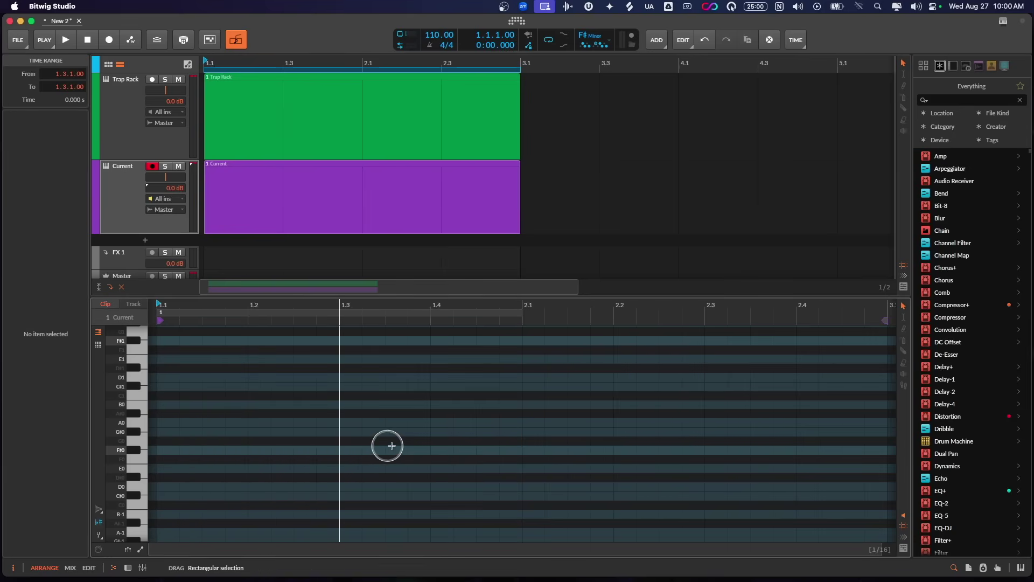
click(563, 442)
click(226, 427)
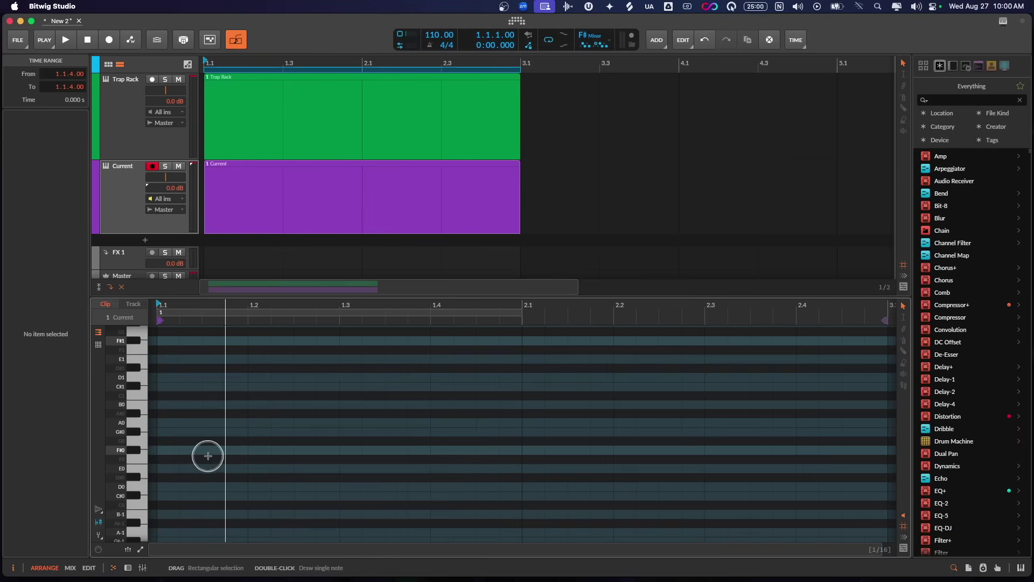
- Add one-beat notes with the Pointer tool: F#0 at 1.2.2, G#0 at 1.4.2, A0 at 2.1.4 and B0 at 2.3.1
double_click(293, 451)
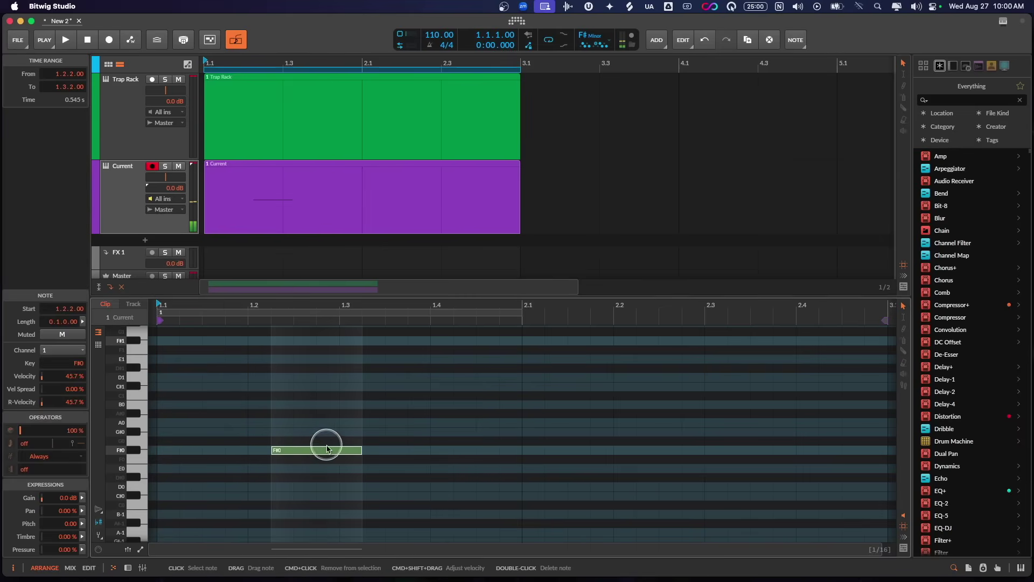
click(456, 432)
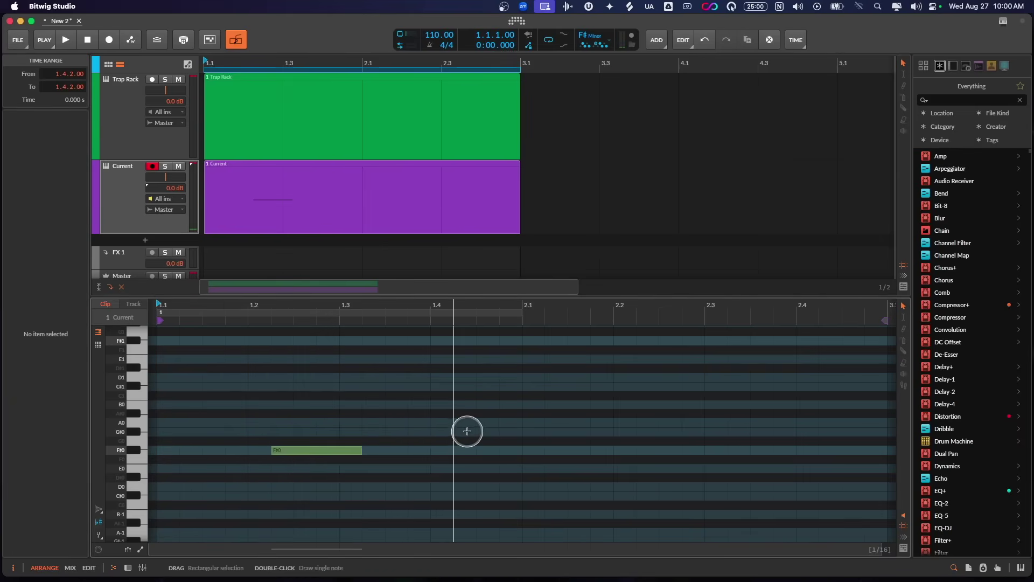
double_click(466, 431)
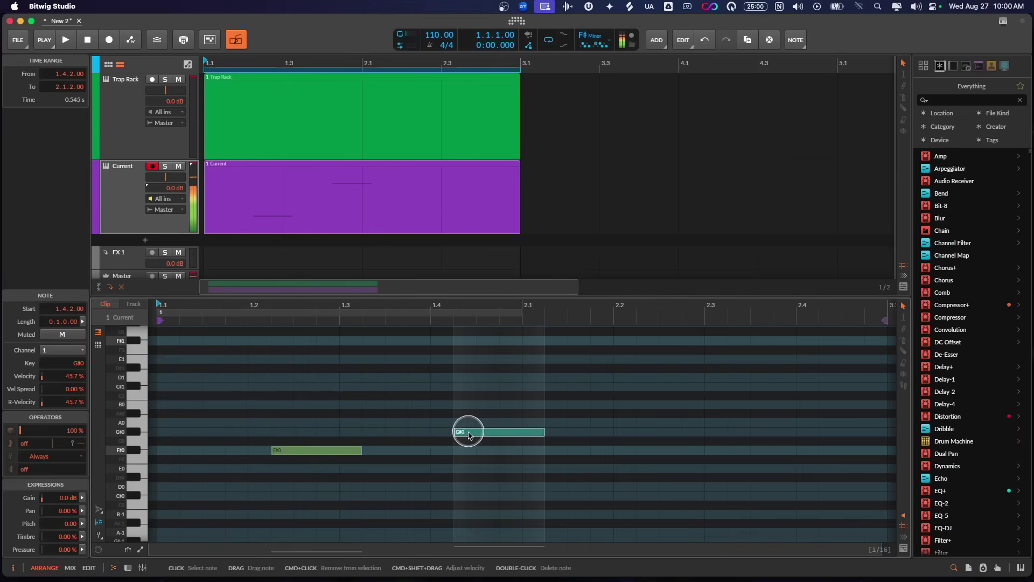
double_click(604, 423)
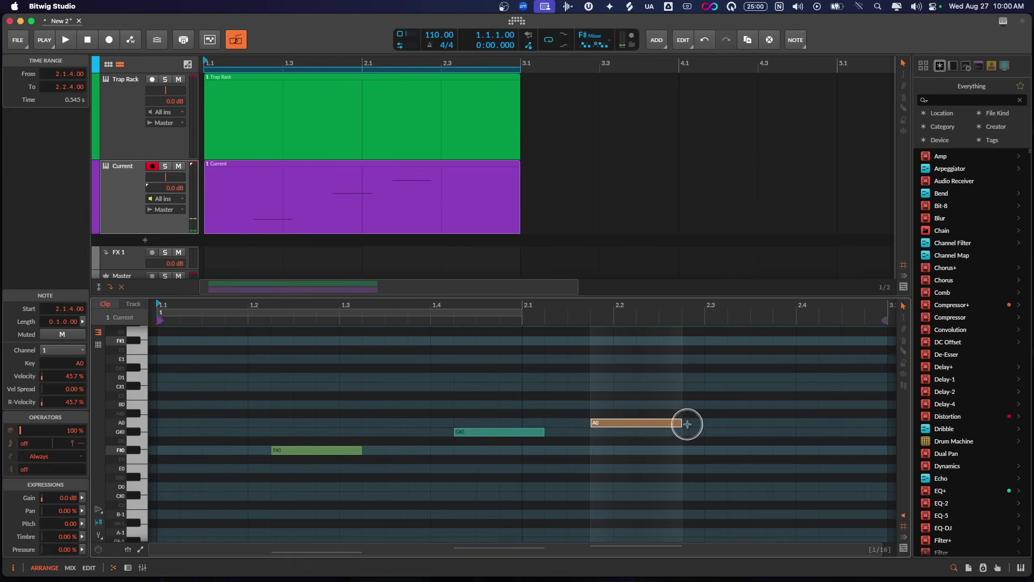
click(712, 403)
double_click(714, 405)
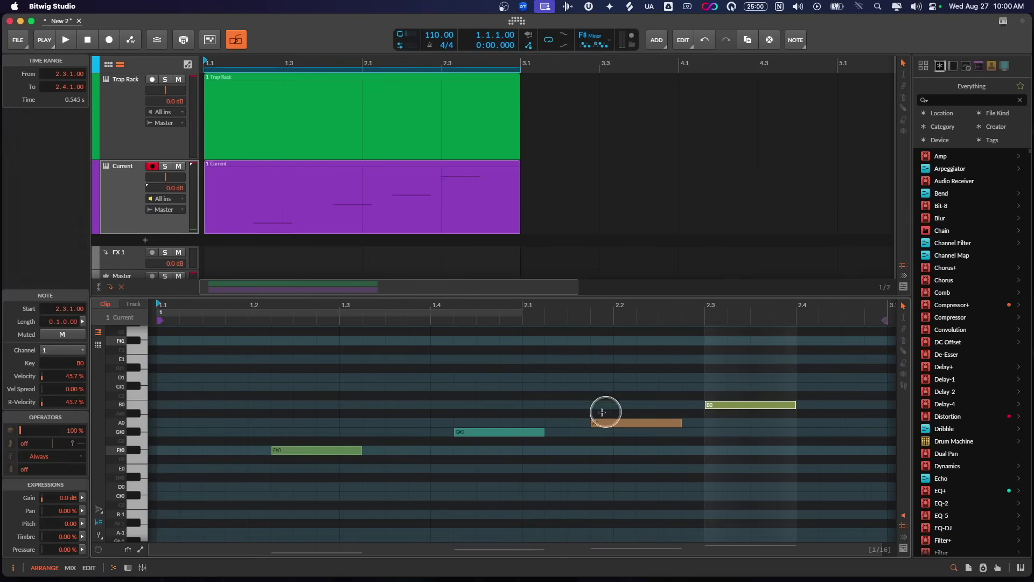
- View the context options of the G#0 note and dismiss them without choosing anything
click(514, 419)
right_click(484, 436)
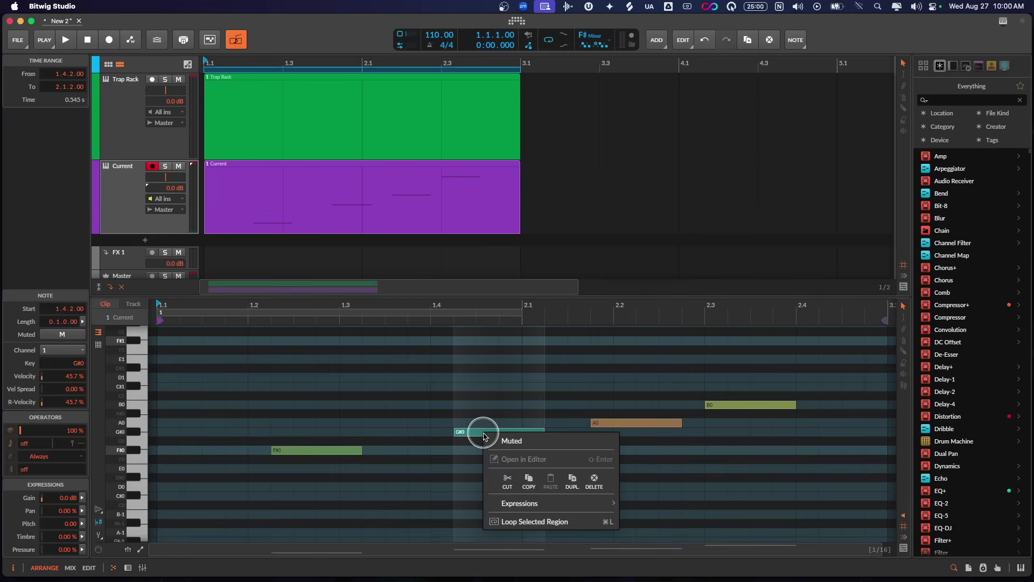
click(334, 386)
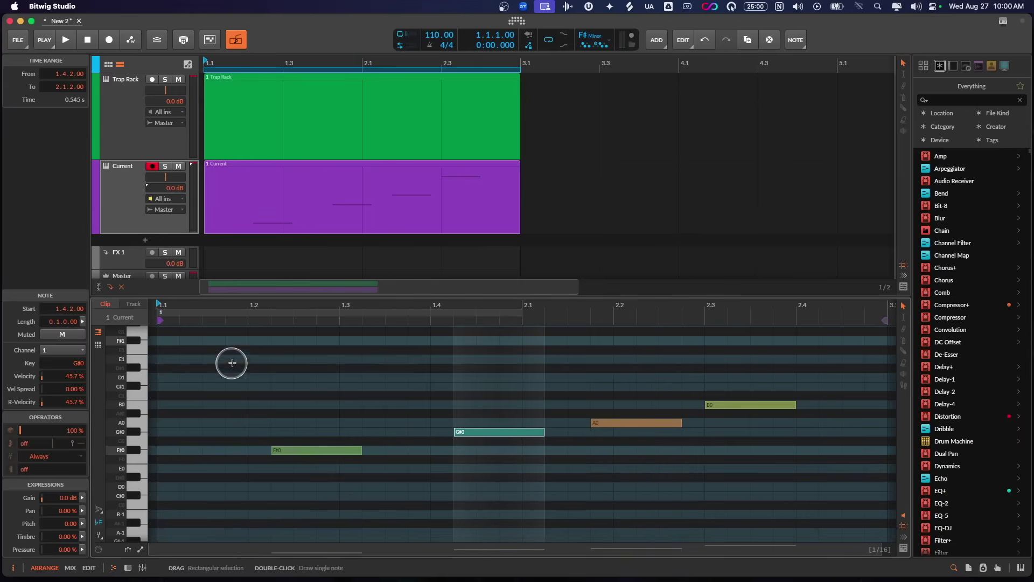
- Select the four notes with a rectangular selection and delete them
drag(254, 354, 780, 461)
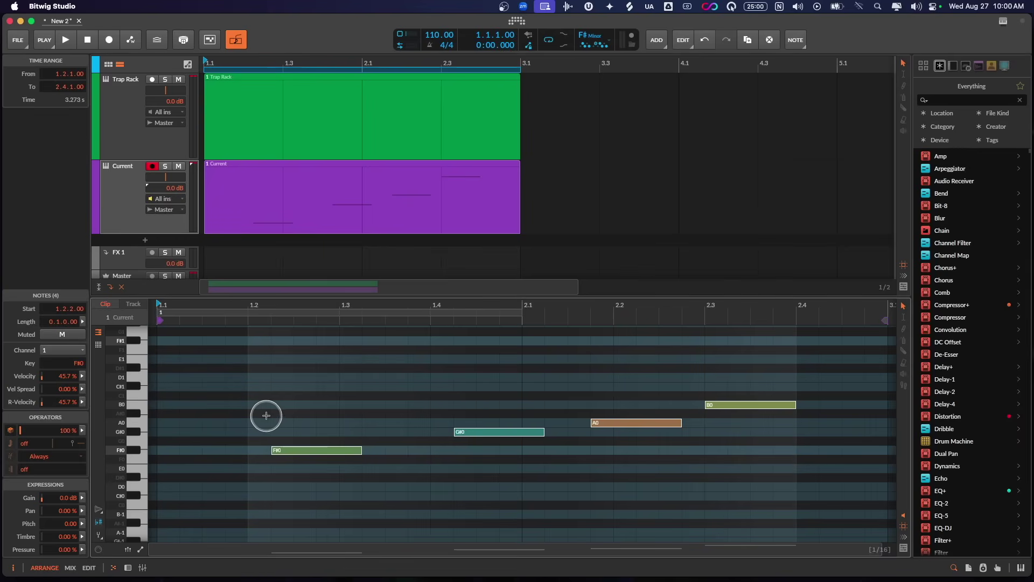
click(236, 40)
key(Delete)
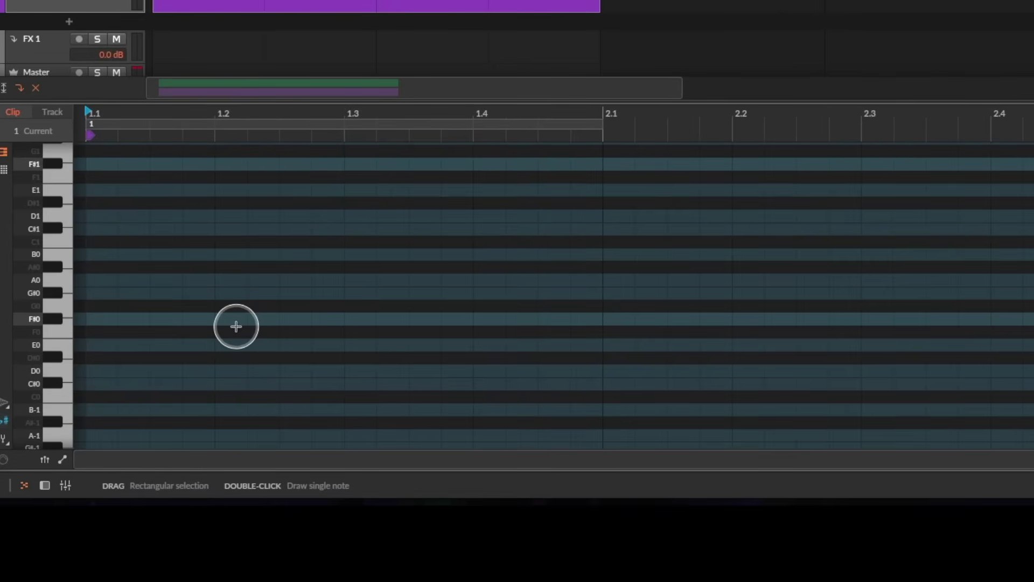
- Draw one-beat notes with the Pencil tool: G#0 at 1.2.1, A0 at 1.3.2, B0 at 2.1.1 and D1 at 2.2.2
key(2)
mouse_move(191, 343)
mouse_down()
mouse_move(159, 327)
mouse_move(195, 282)
mouse_move(311, 282)
mouse_move(200, 314)
mouse_move(115, 291)
mouse_move(264, 290)
mouse_move(100, 290)
mouse_move(255, 288)
mouse_move(245, 286)
mouse_up()
click(388, 279)
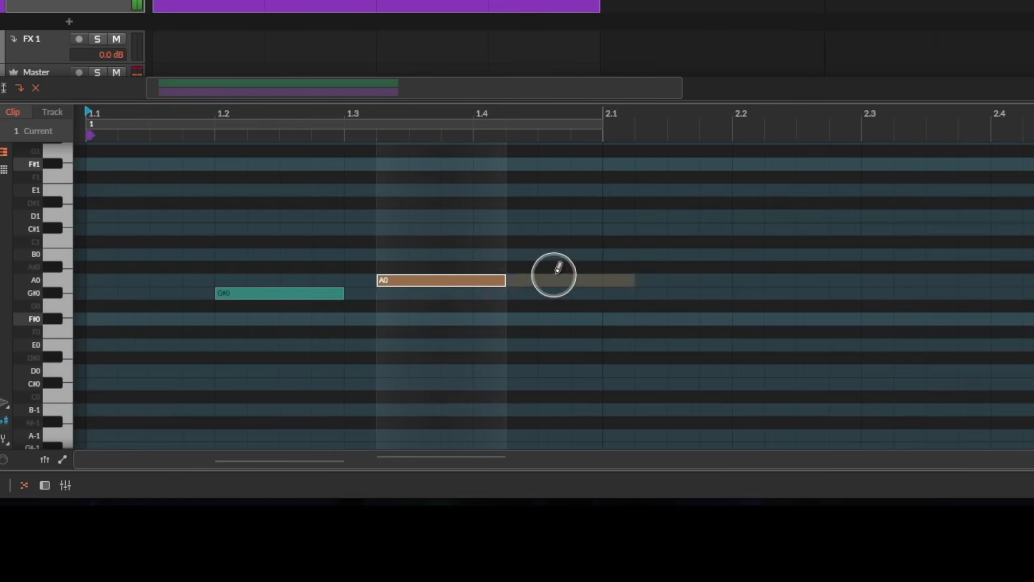
click(603, 250)
click(773, 216)
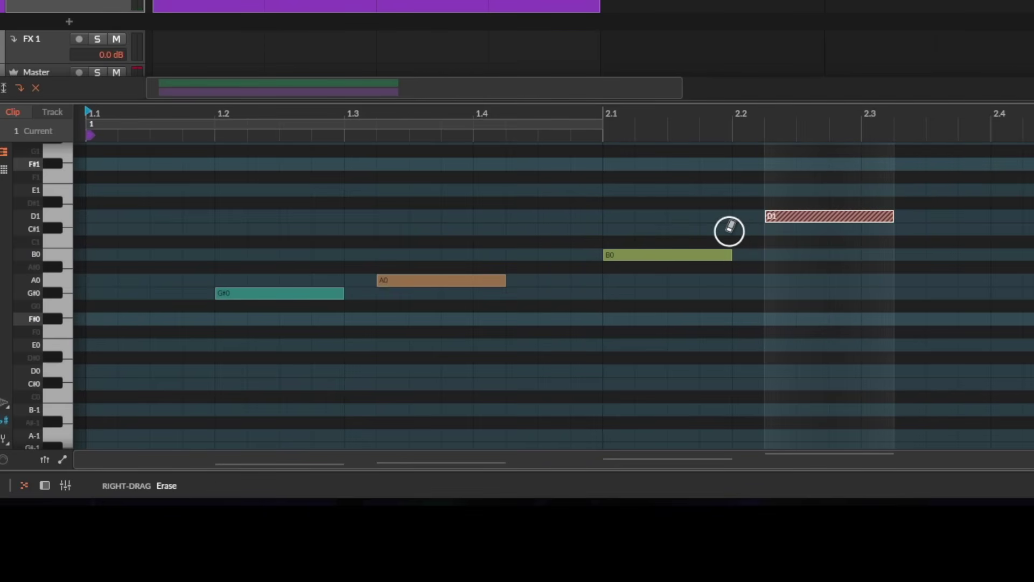
- Erase the D1, B0, A0 and G#0 notes directly with the Pencil tool's Erase function
right_click(730, 230)
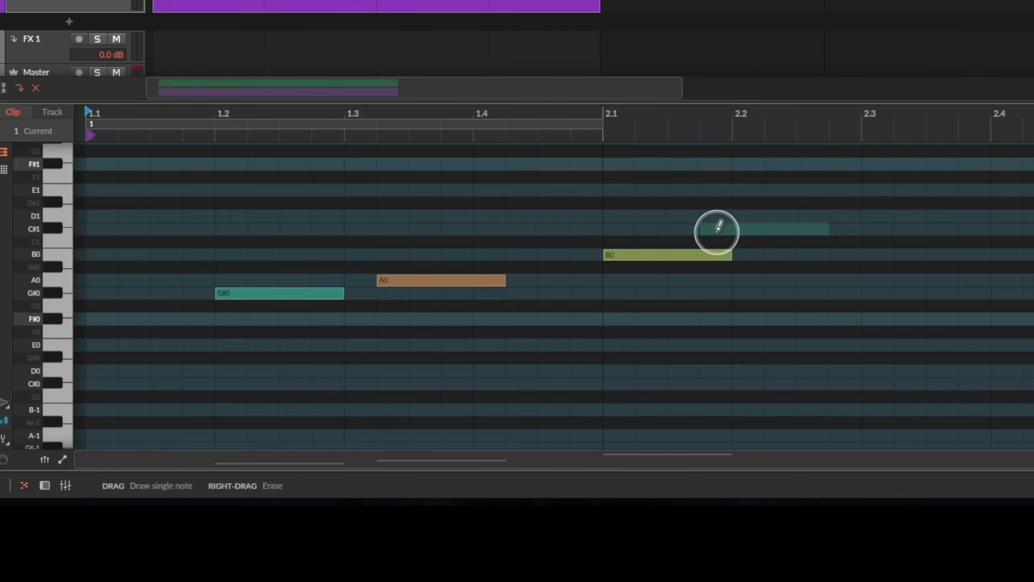
right_click(645, 264)
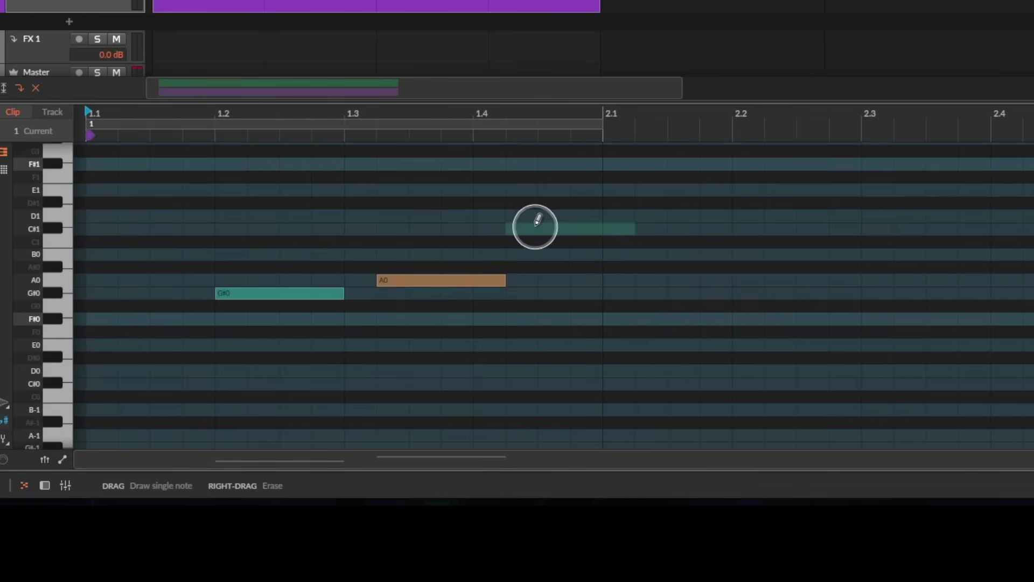
mouse_move(508, 228)
mouse_down()
mouse_move(335, 320)
mouse_move(210, 354)
mouse_move(282, 262)
mouse_up()
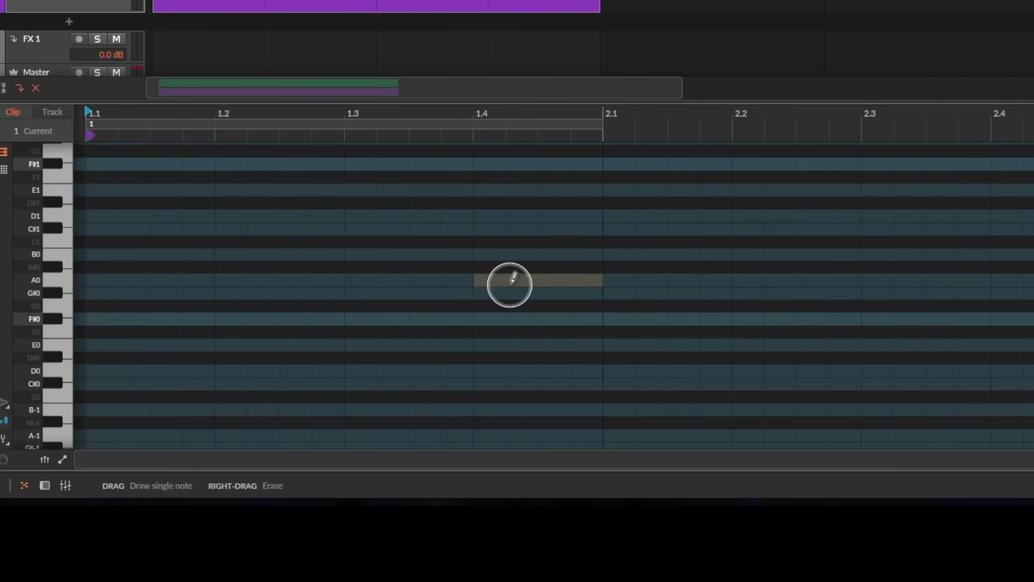
- Draw notes with the Pencil tool: a half-beat G#0 at 1.3.3, a one-beat B0 at 2.1.1 and a two-beat D1 at 2.2.2
key(1)
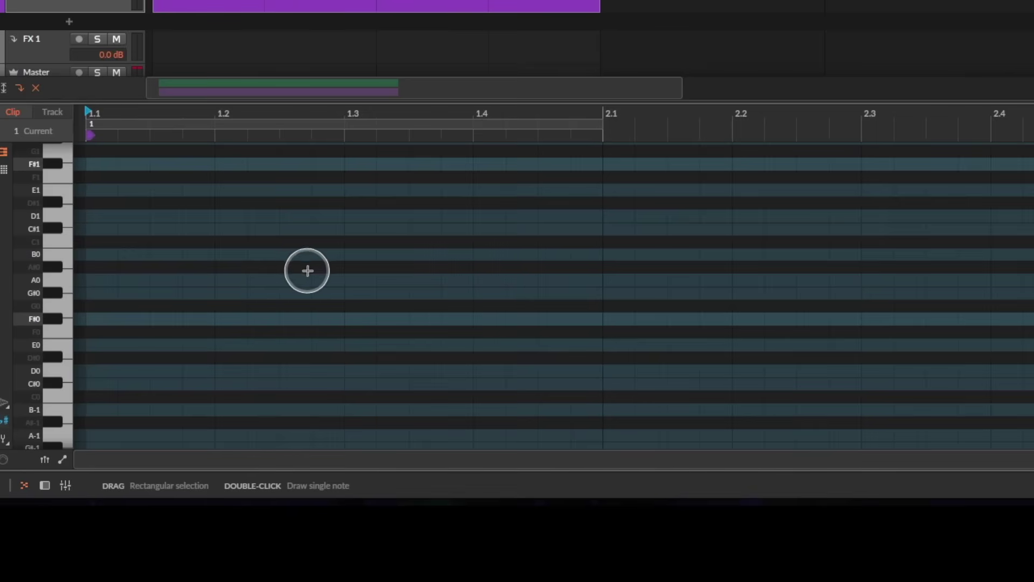
key(3)
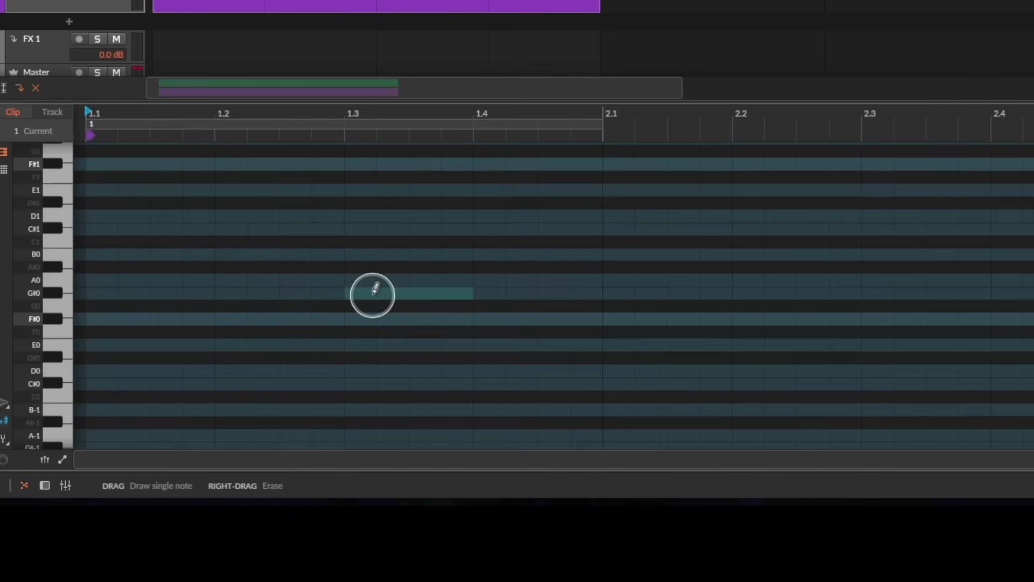
click(442, 293)
drag(620, 253, 735, 254)
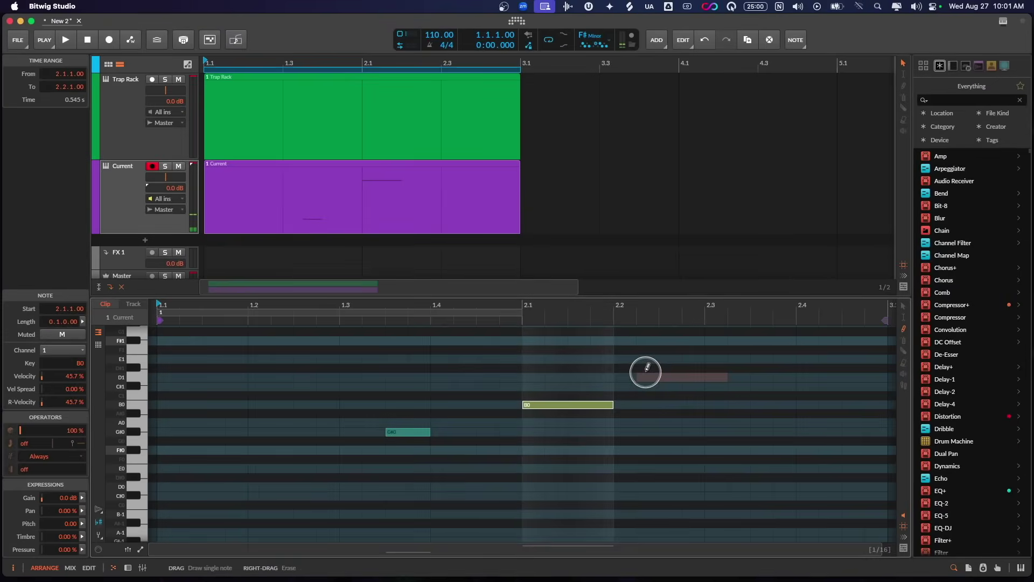
drag(778, 210, 977, 206)
- Add an E1 note at 2.4.1 with the Pencil tool and erase all notes in the clip
mouse_move(784, 370)
mouse_down()
mouse_move(815, 372)
mouse_move(514, 407)
mouse_up()
click(805, 358)
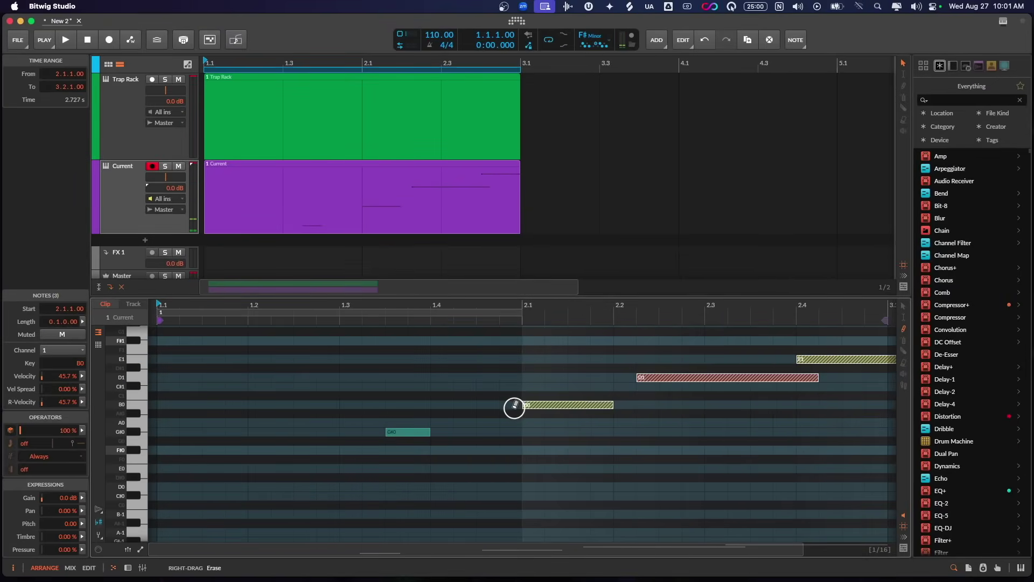
key(BackSpace)
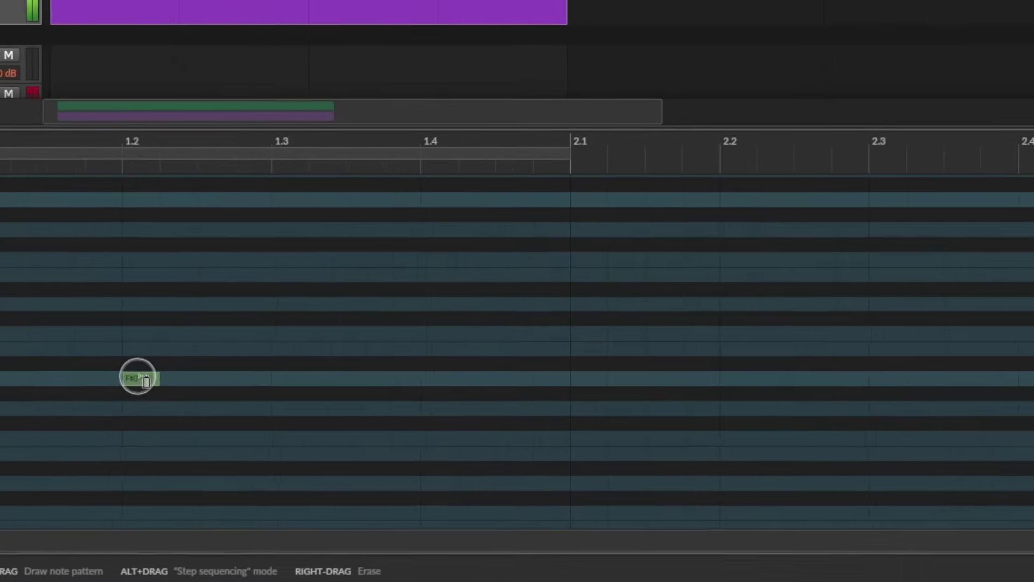
- Paint a run of 1/16 F#0 notes starting at 1.2.1 with the note pattern tool and erase the whole run
drag(257, 449, 501, 449)
drag(545, 360, 673, 359)
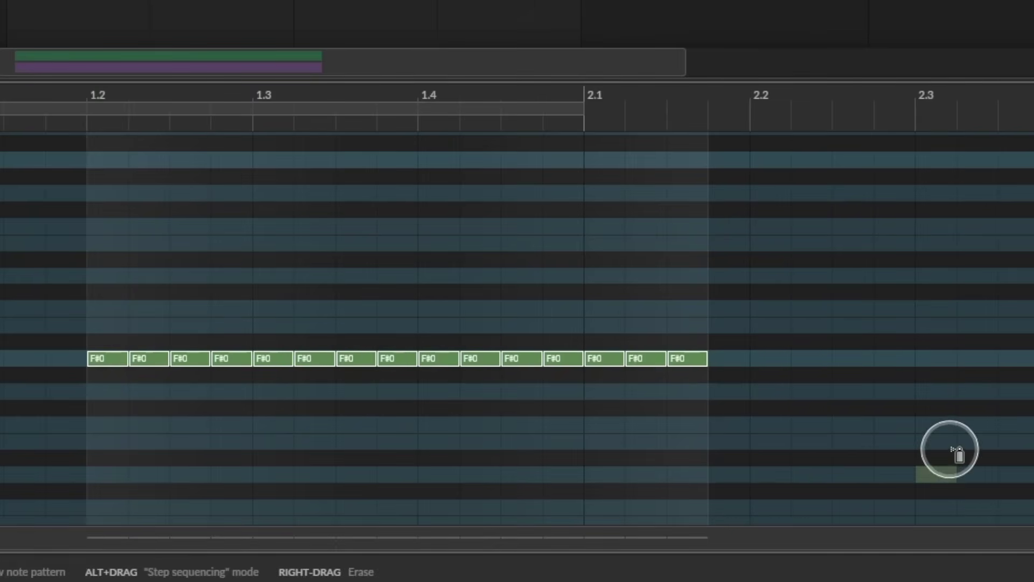
right_click(479, 362)
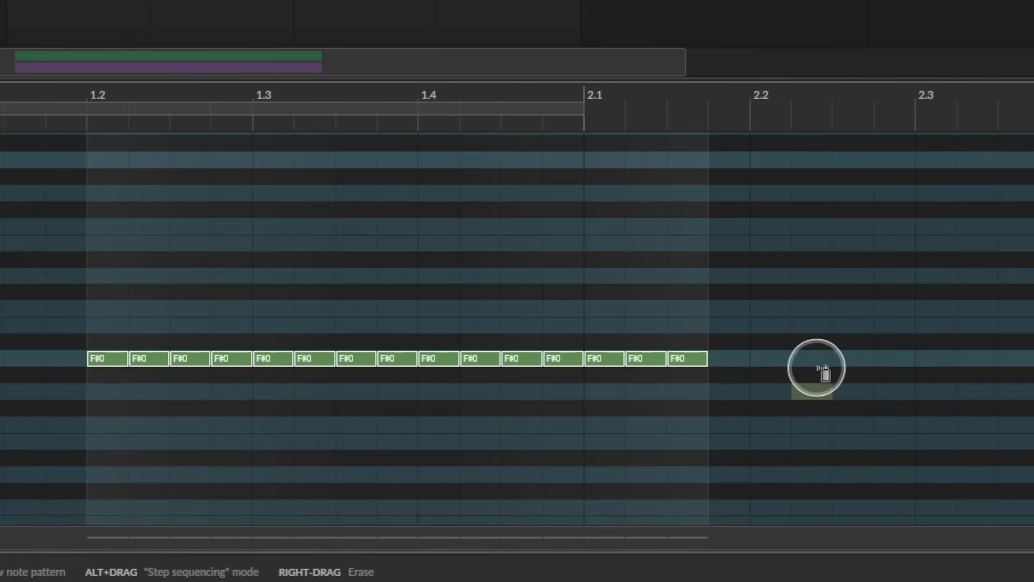
drag(727, 360, 110, 358)
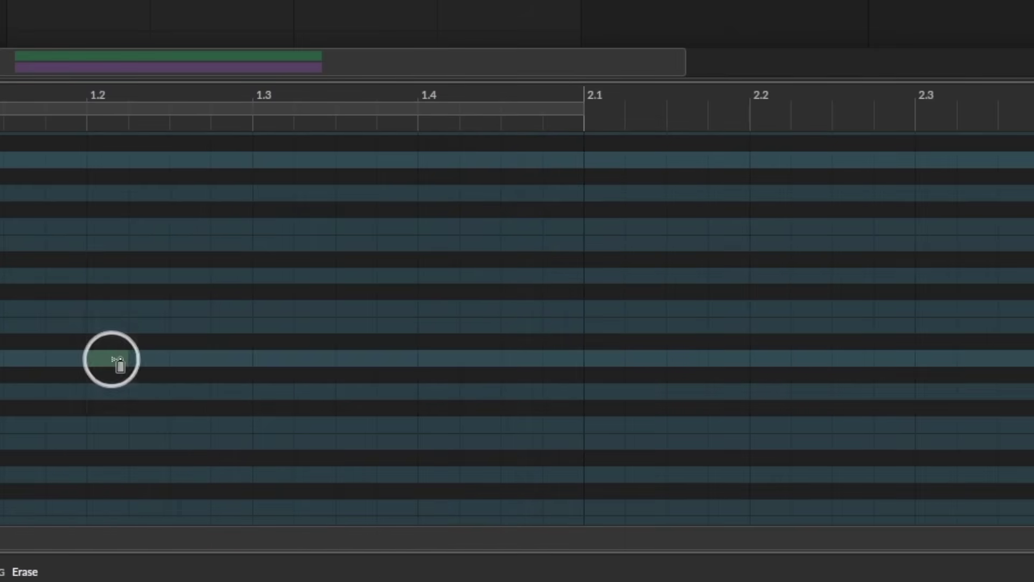
- Try the note pattern tool around the F#0 and G#0 rows at 1/32, 1/16 and 1/8 grid resolutions, leaving the clip empty
mouse_move(139, 427)
mouse_down()
mouse_move(92, 358)
mouse_move(654, 357)
mouse_move(115, 357)
mouse_move(128, 364)
mouse_up()
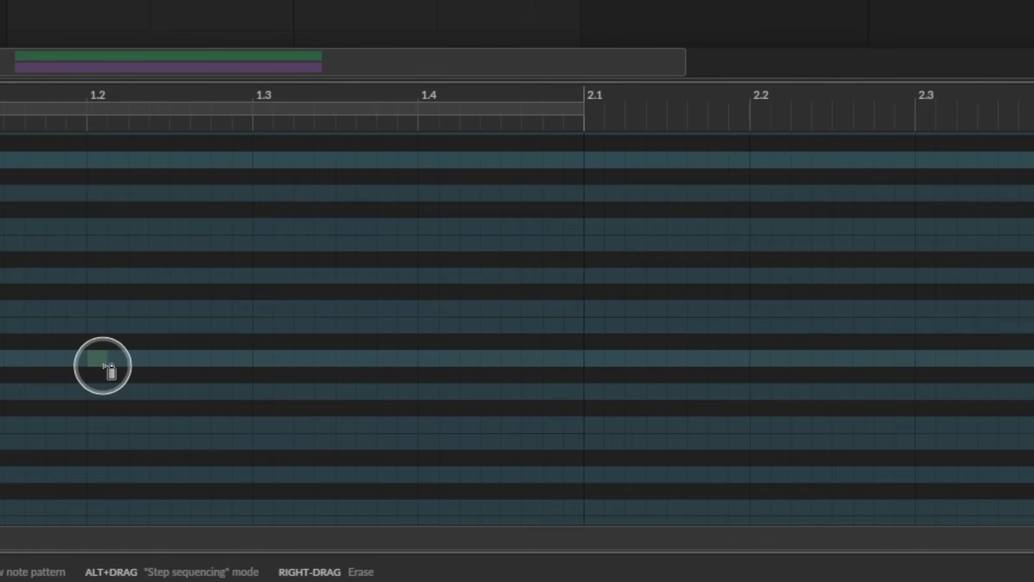
mouse_move(103, 366)
mouse_down()
mouse_move(572, 365)
mouse_move(98, 361)
mouse_move(289, 363)
mouse_move(298, 376)
mouse_up()
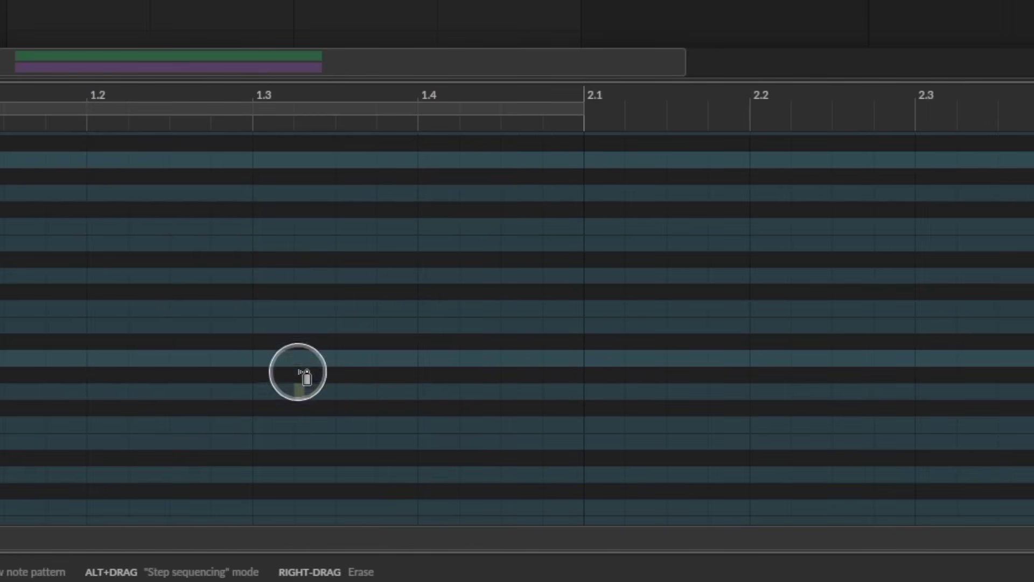
click(285, 325)
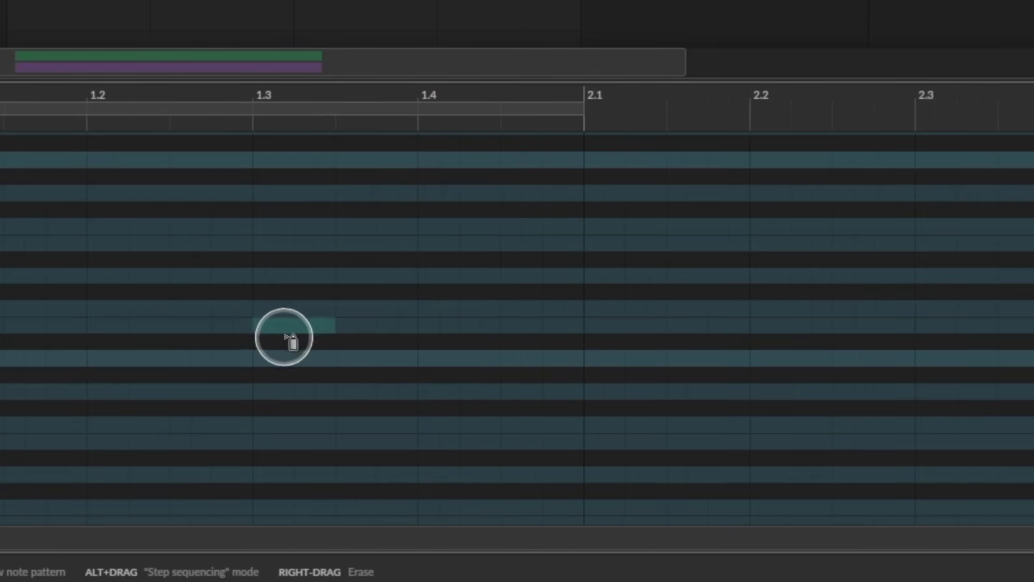
mouse_move(455, 326)
mouse_down()
mouse_move(953, 326)
mouse_move(253, 326)
mouse_move(237, 366)
mouse_up()
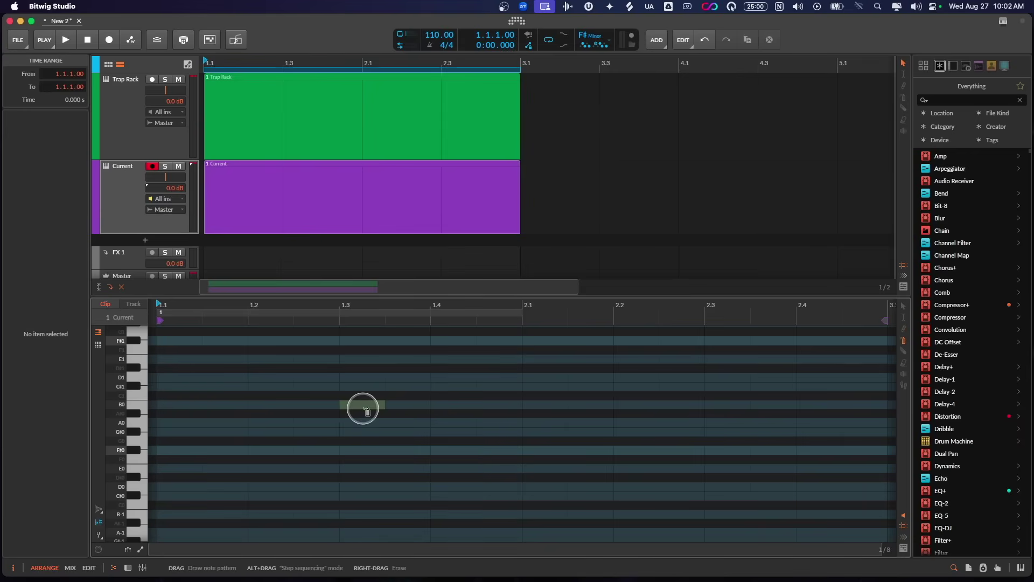
- Draw three long notes: A0 from 1.2.3 to 2.1.1, B0 from 2.1.1 to 2.3.1 and D1 from 2.3.1 to 2.4.1
drag(330, 422, 533, 414)
drag(710, 402, 709, 400)
drag(708, 377, 793, 377)
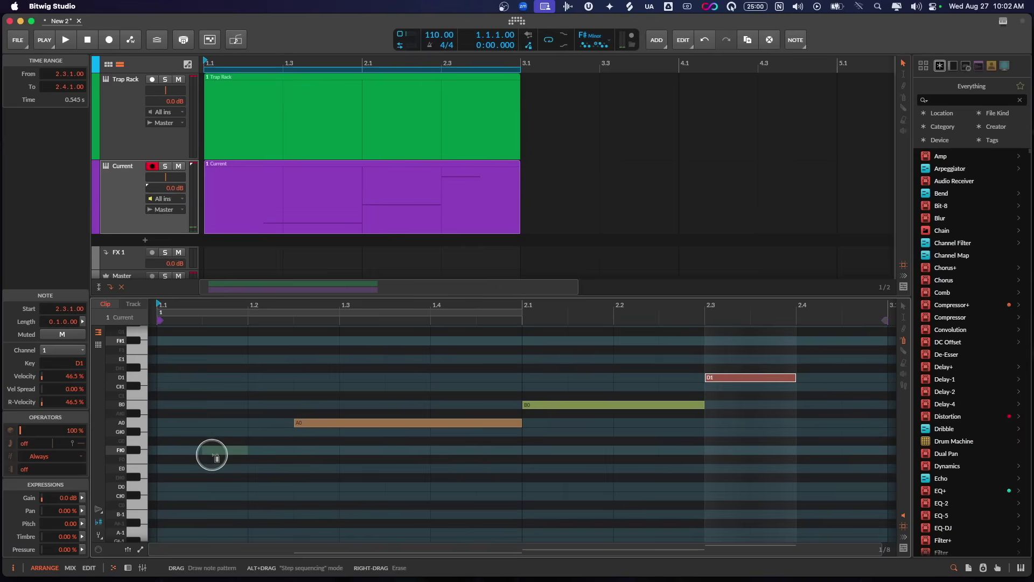
- Paint E0 notes at changing grid sizes: 1/8 notes from 1.1.3 to 1.4.3, one 1/4 note at 2.1.1 and 1/32 notes up to 2.4.1
mouse_move(211, 468)
mouse_down()
mouse_move(452, 457)
mouse_move(476, 468)
mouse_up()
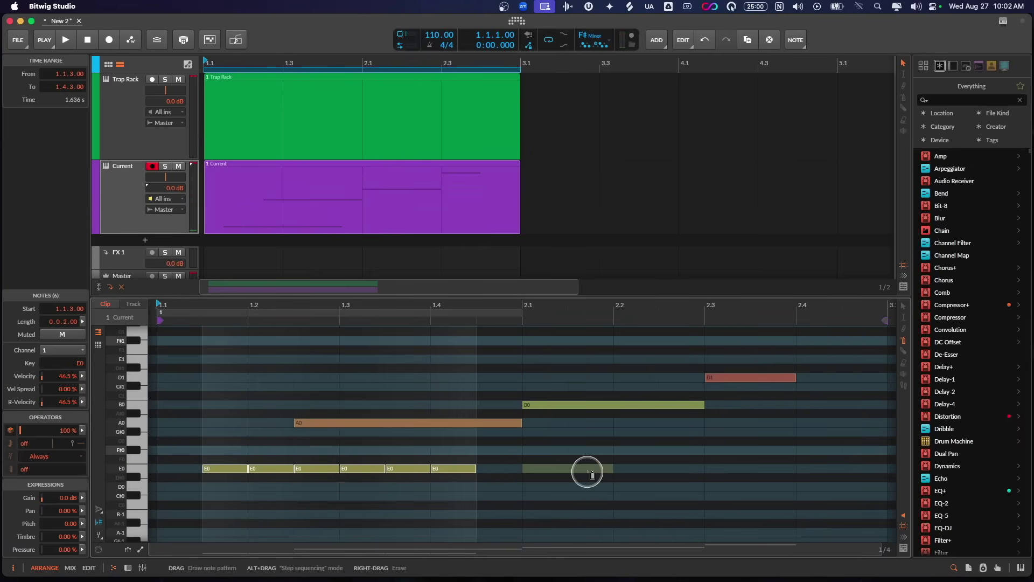
click(568, 468)
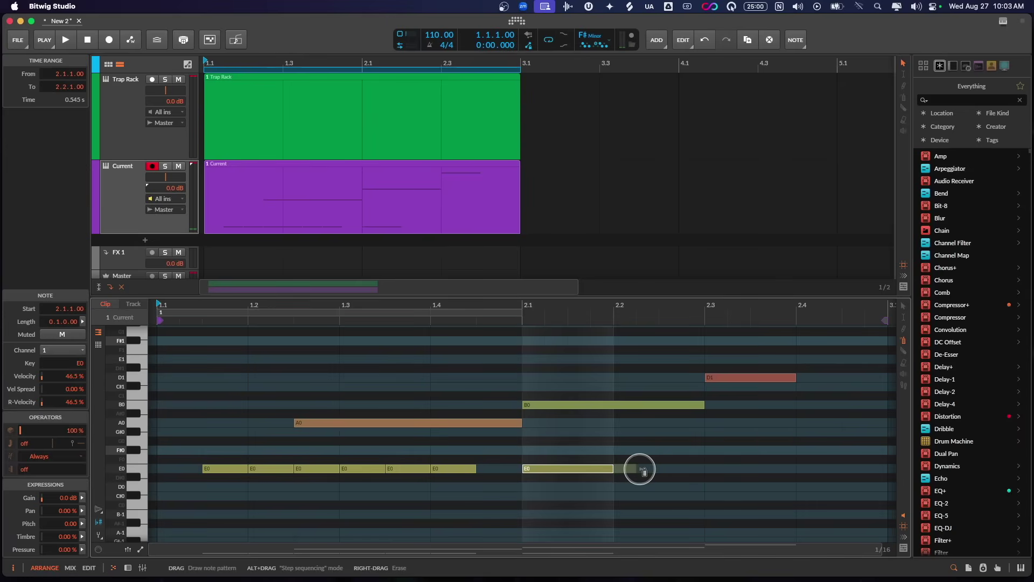
drag(631, 469, 796, 468)
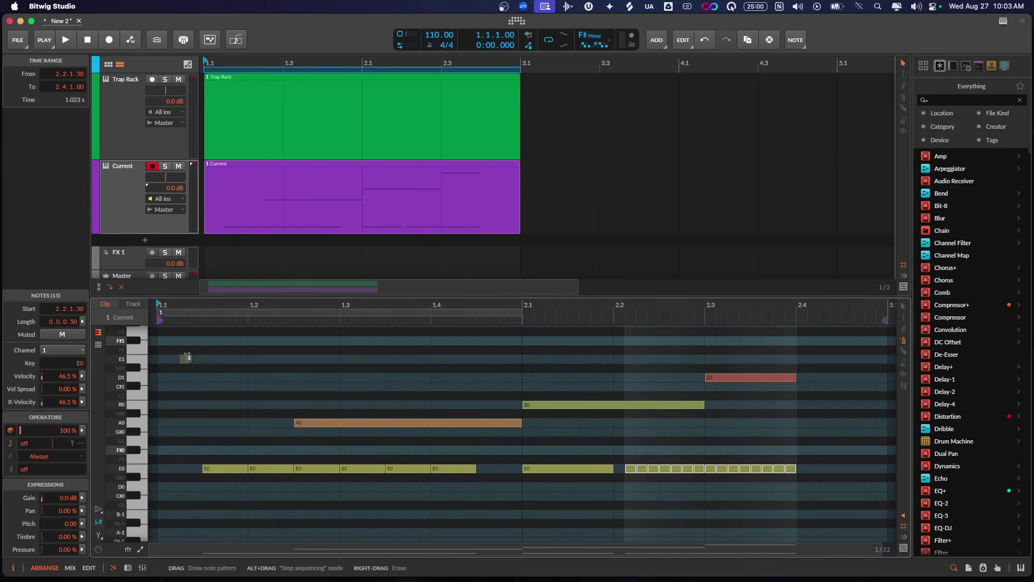
- Select all notes in the Current clip with a rectangular selection and delete them
drag(185, 346, 849, 492)
key(Delete)
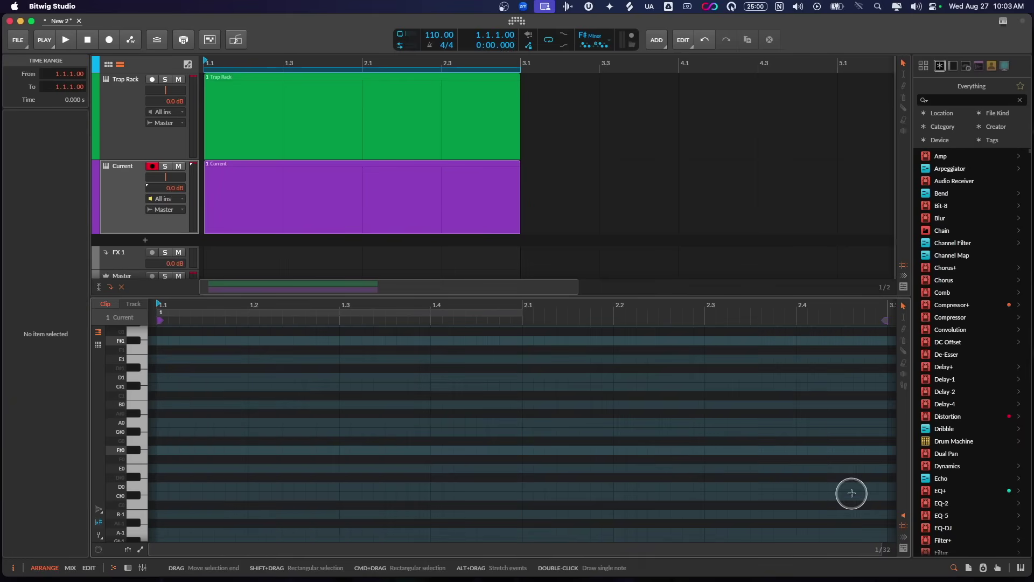
- Switch to the Trap Rack track and erase the two-beat KICK 128 note at 1.1 in its drum clip
click(139, 143)
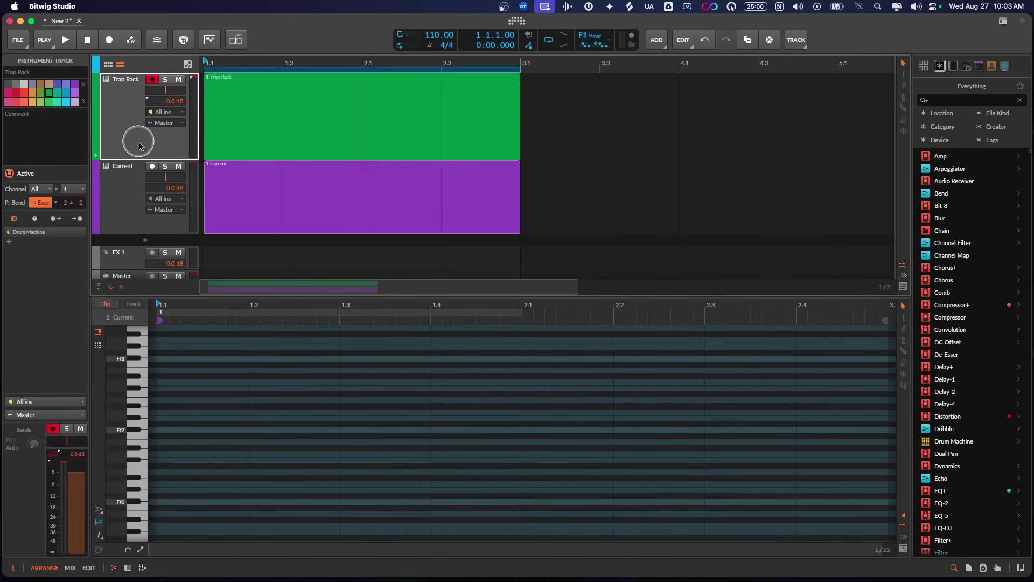
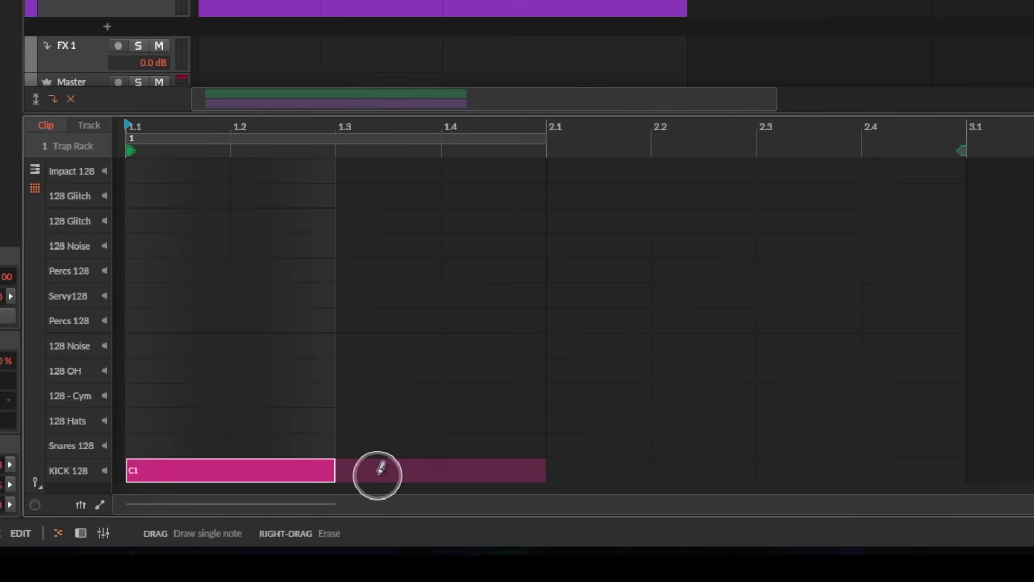
right_click(313, 469)
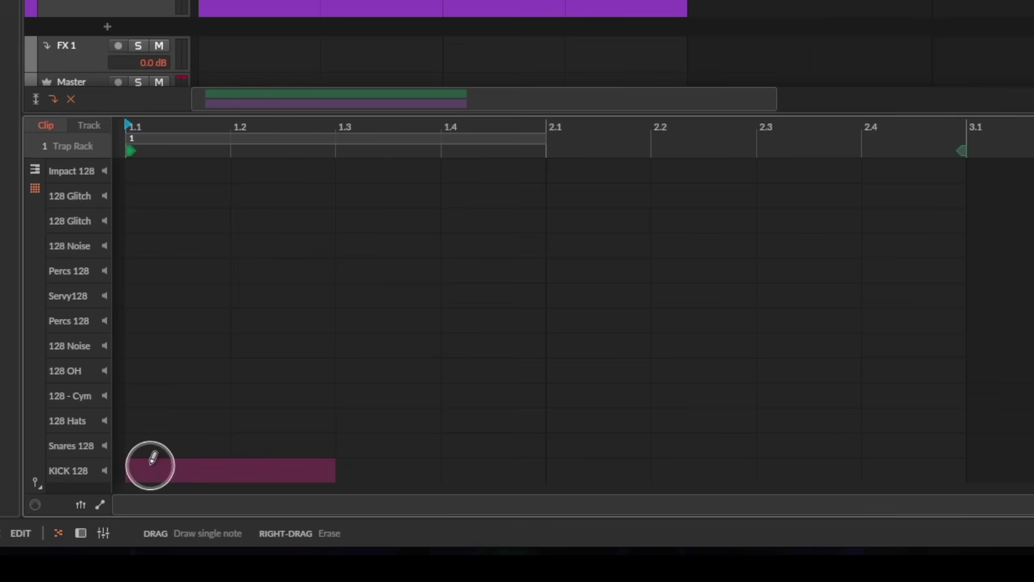
- Draw two-beat notes with the Pencil tool on the 128 OH, Servy128, 128 Glitch, 128 Hats and upper 128 Noise rows, and erase them all
click(413, 368)
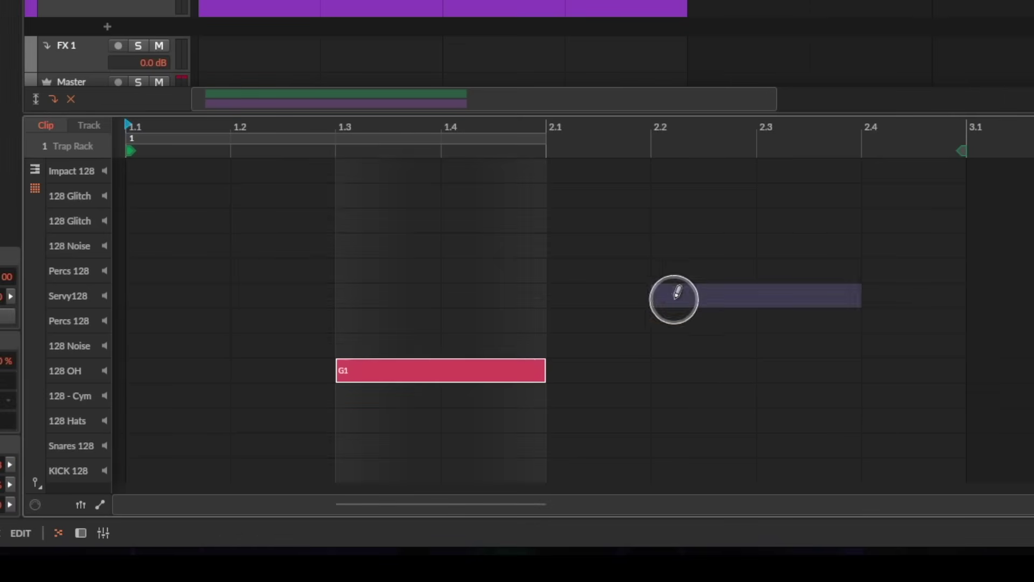
click(673, 299)
click(775, 220)
click(841, 370)
click(641, 420)
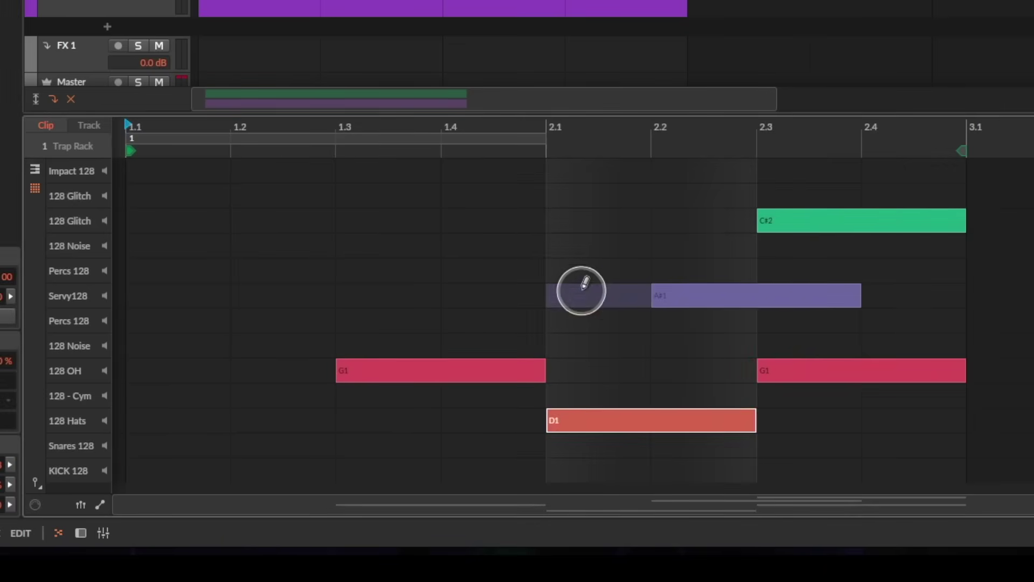
click(587, 220)
click(273, 245)
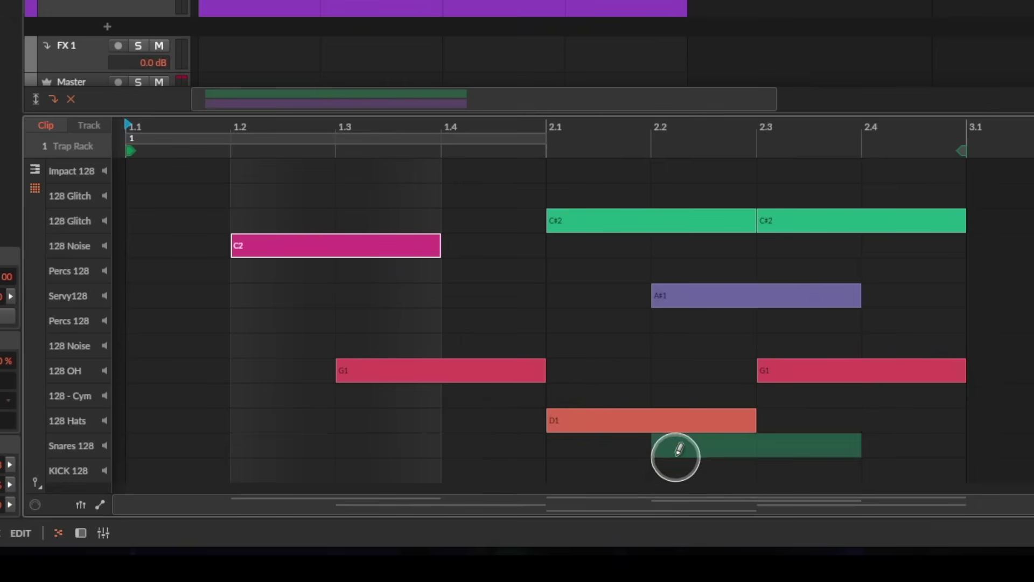
mouse_move(651, 431)
mouse_down()
mouse_move(862, 361)
mouse_move(792, 270)
mouse_move(676, 192)
mouse_move(576, 249)
mouse_move(449, 392)
mouse_move(357, 245)
mouse_move(269, 290)
mouse_up()
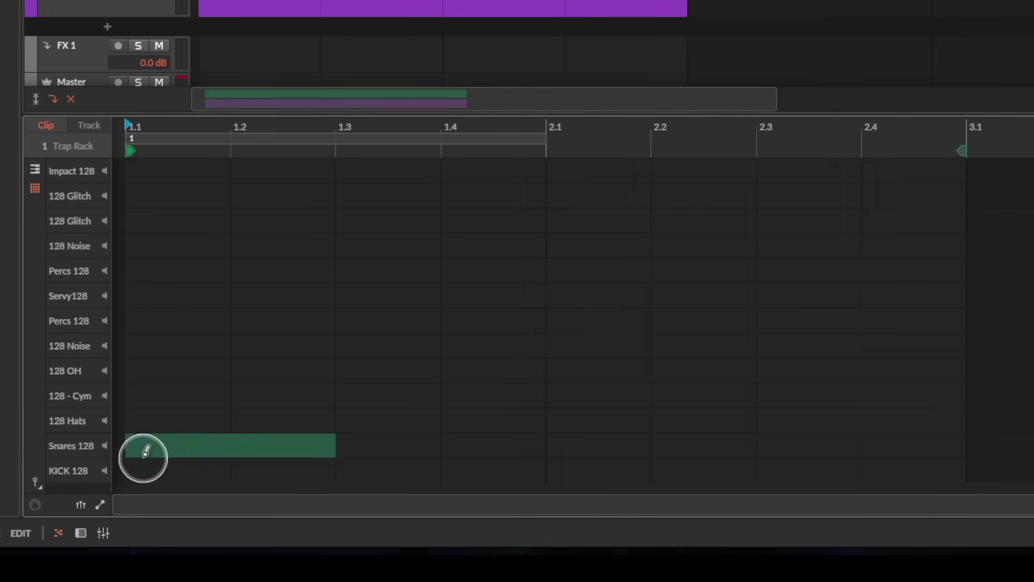
- Draw Pencil notes on KICK 128 at 1.1, 128 OH at 1.3 and Servy128 at 2.1, and erase all drum notes
click(145, 470)
click(350, 370)
click(593, 295)
mouse_move(770, 270)
mouse_down()
mouse_move(808, 269)
mouse_move(649, 299)
mouse_up()
mouse_move(394, 359)
mouse_down()
mouse_move(201, 480)
mouse_move(242, 474)
mouse_up()
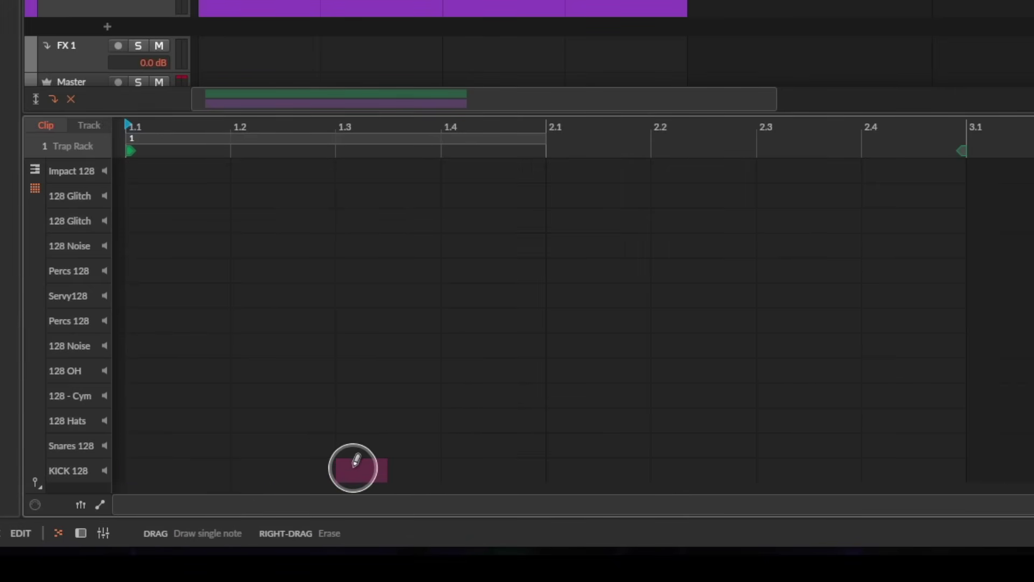
- Draw half-beat notes with the Pencil tool: lower 128 Noise at 1.1 and 1.3, Percs 128 at 2.2 and Servy128 at 2.3
click(179, 345)
click(366, 345)
click(678, 320)
click(783, 295)
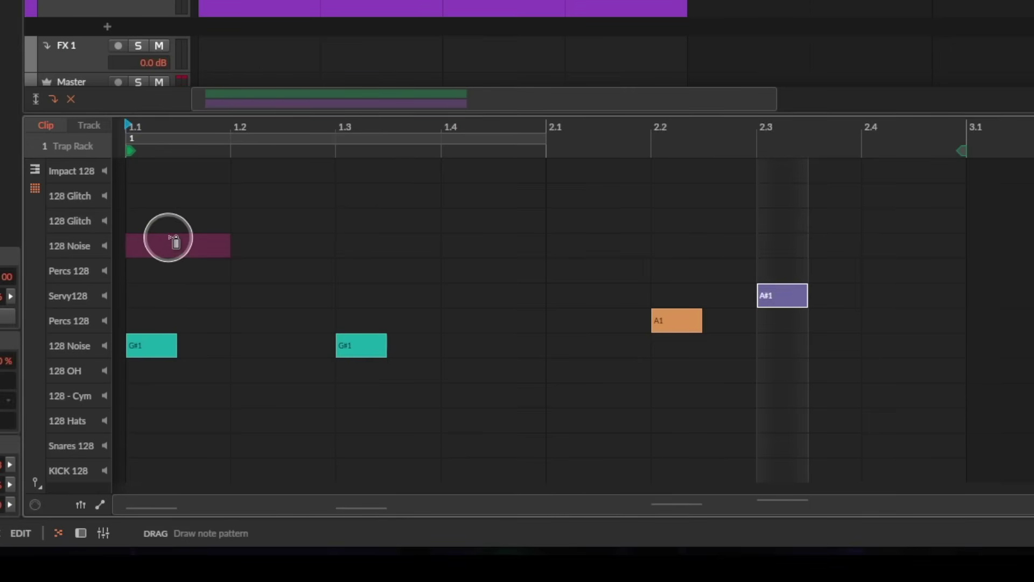
- Paint one-beat notes on the upper 128 Noise row from 1.1 to 2.4 with the note pattern tool, and dismiss the notes' context options
mouse_move(175, 241)
mouse_down()
mouse_move(585, 256)
mouse_move(840, 250)
mouse_up()
right_click(843, 248)
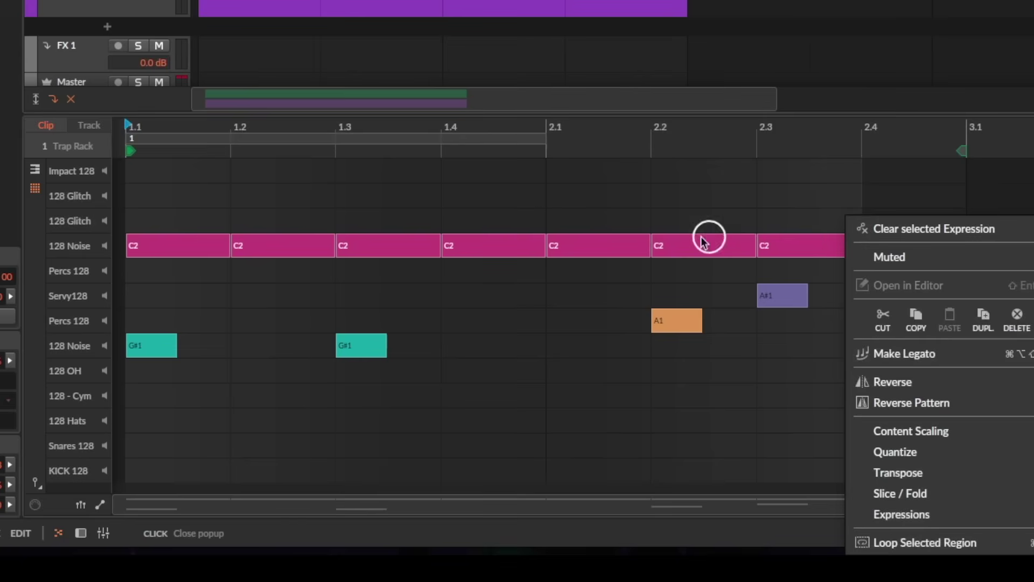
click(425, 220)
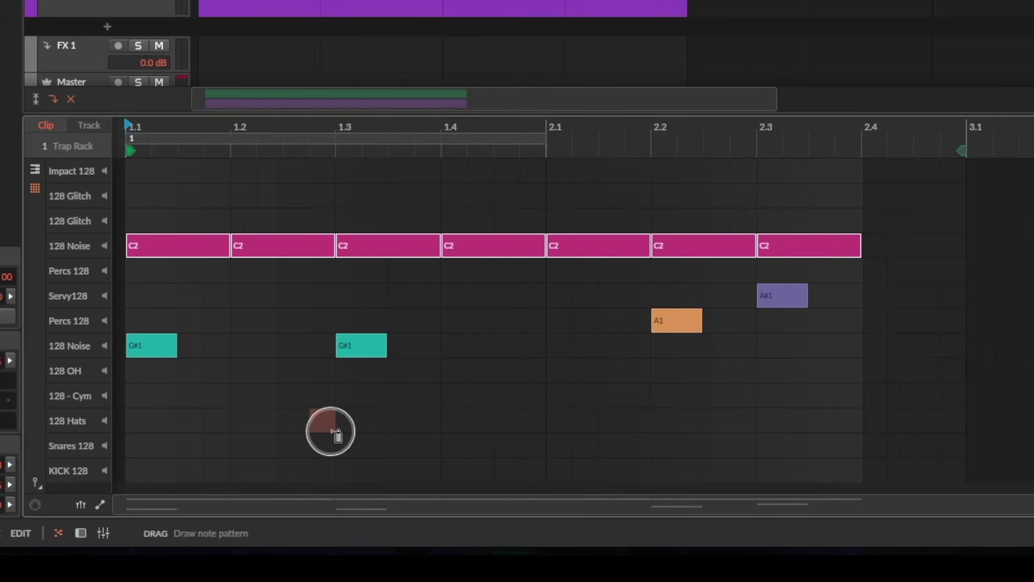
drag(333, 434, 373, 455)
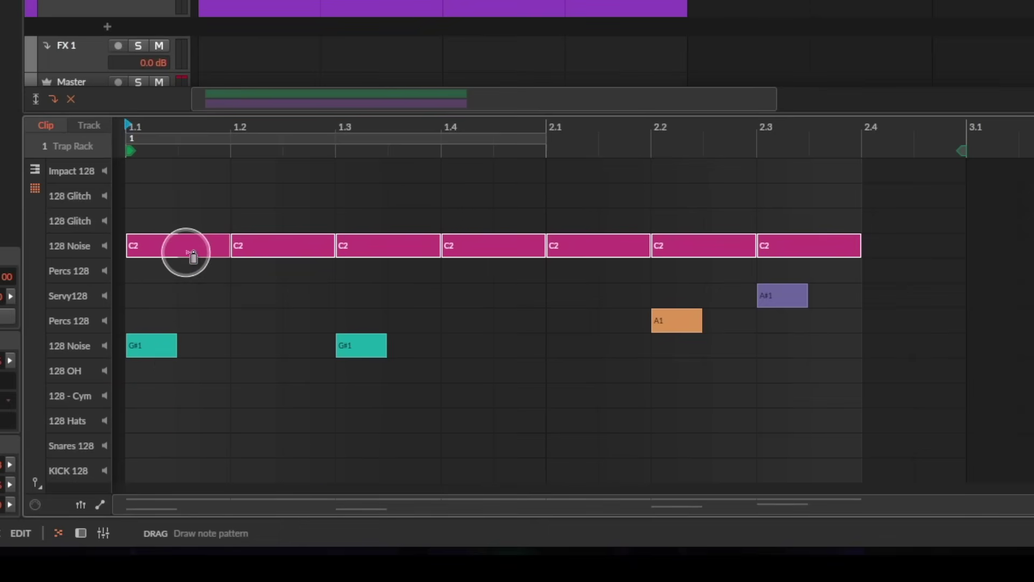
- Erase the upper 128 Noise run and the remaining Servy128, Percs 128 and lower 128 Noise notes
mouse_move(192, 251)
mouse_down()
mouse_move(705, 266)
mouse_move(929, 262)
mouse_move(853, 239)
mouse_move(712, 242)
mouse_move(613, 226)
mouse_up()
mouse_move(808, 295)
mouse_down()
mouse_move(654, 328)
mouse_move(427, 353)
mouse_move(156, 344)
mouse_up()
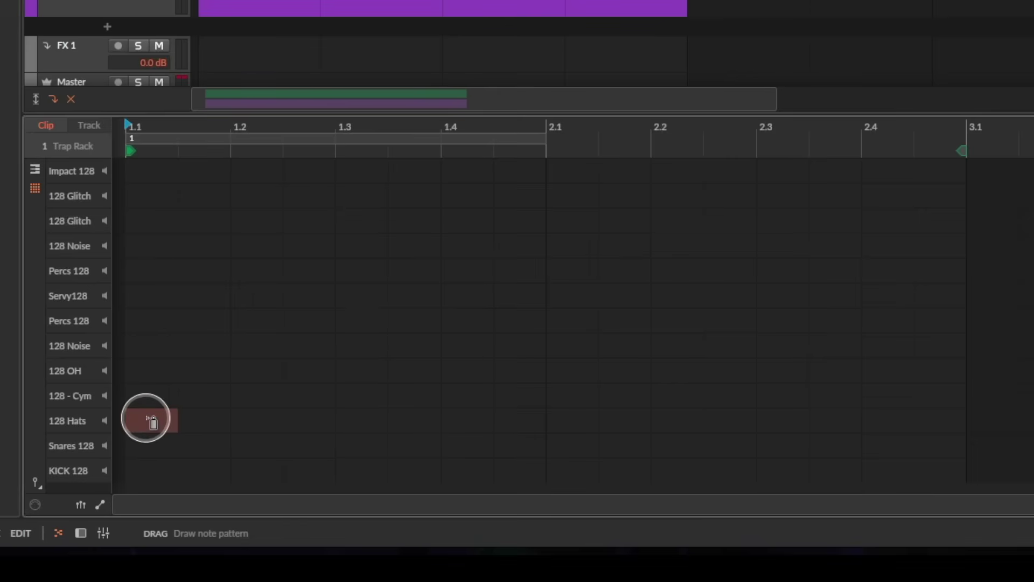
- Fill the 128 Hats row with 1/8 notes from 1.1 to 3.1 using the note pattern tool, and play the pattern briefly
mouse_move(152, 422)
mouse_down()
mouse_move(941, 417)
mouse_move(908, 409)
mouse_up()
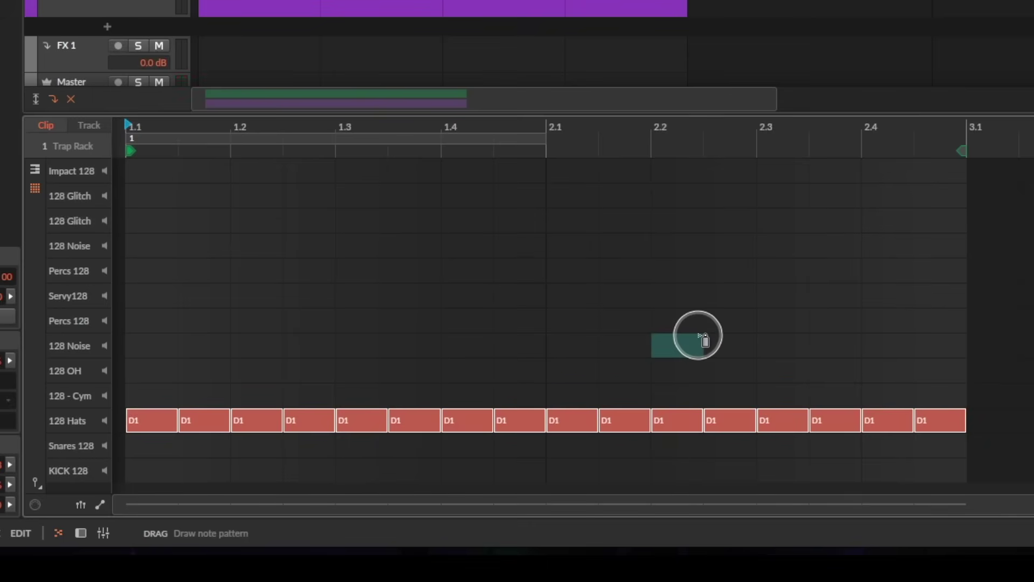
key(space)
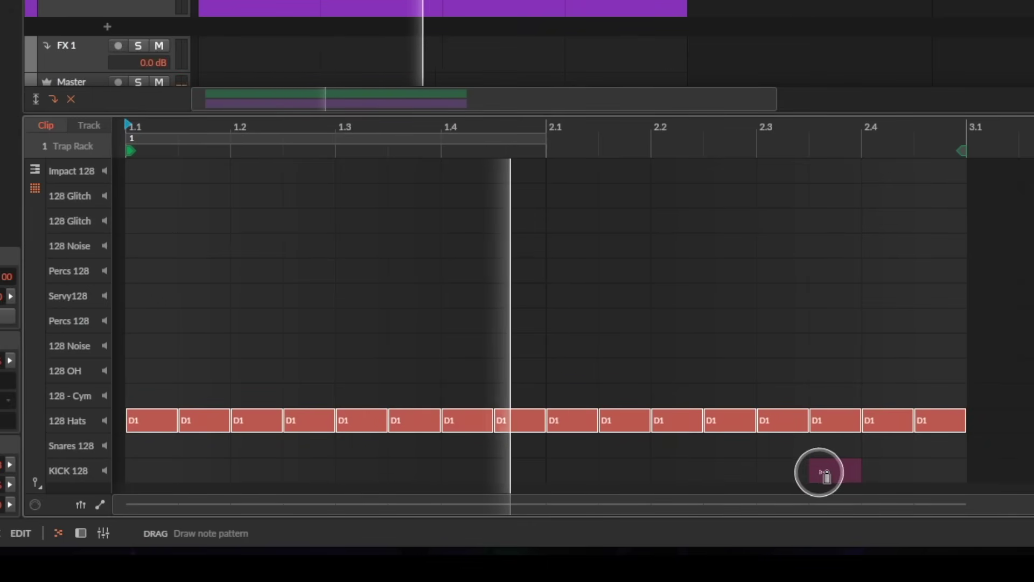
key(space)
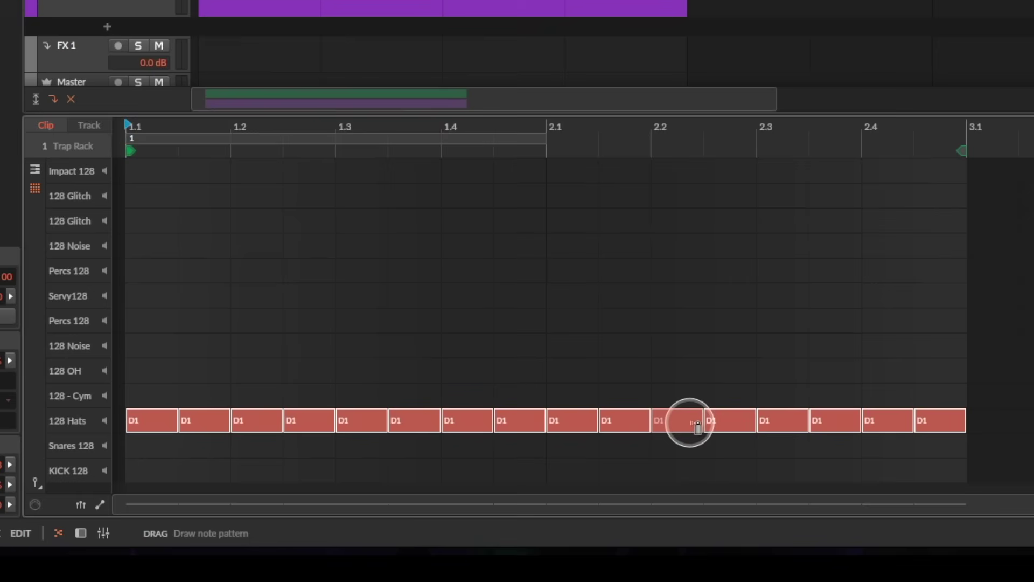
- View the context options of the 128 Hats notes and dismiss them without choosing anything
right_click(720, 425)
click(841, 258)
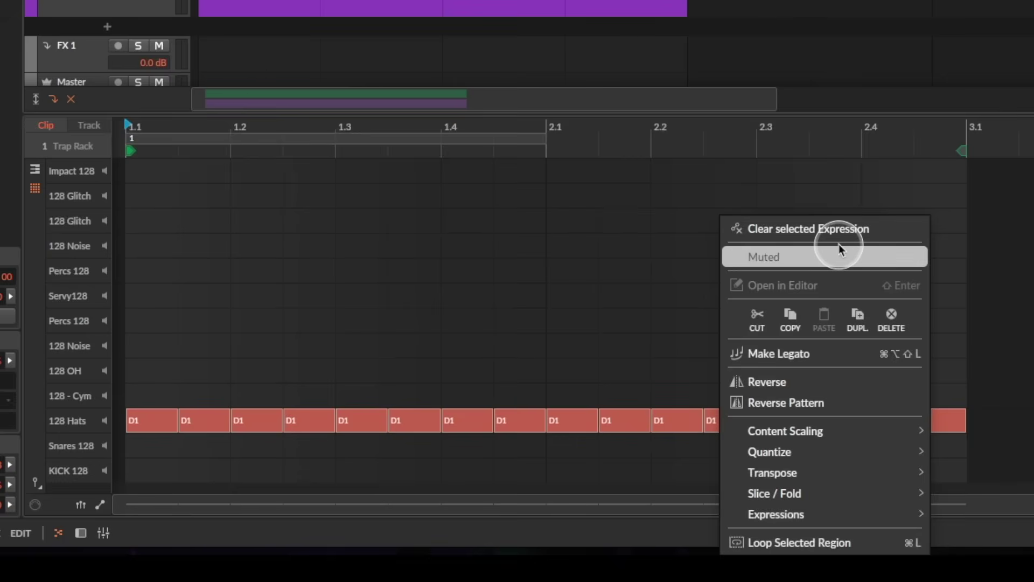
click(702, 415)
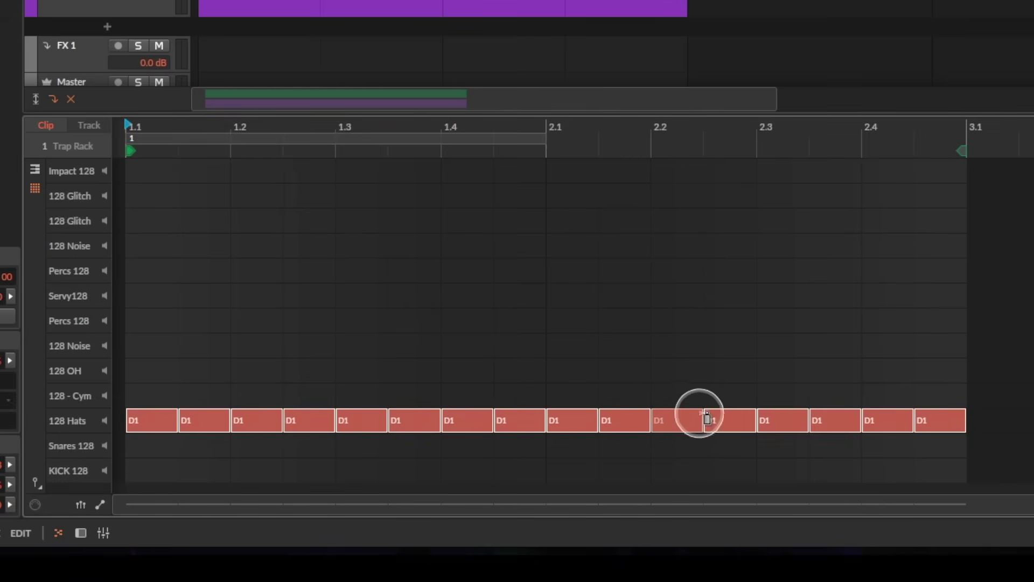
- Erase the 128 Hats notes, refill the row with 1/8 notes from 1.1 to 3.1 using the note pattern tool, and play the pattern briefly
click(729, 423)
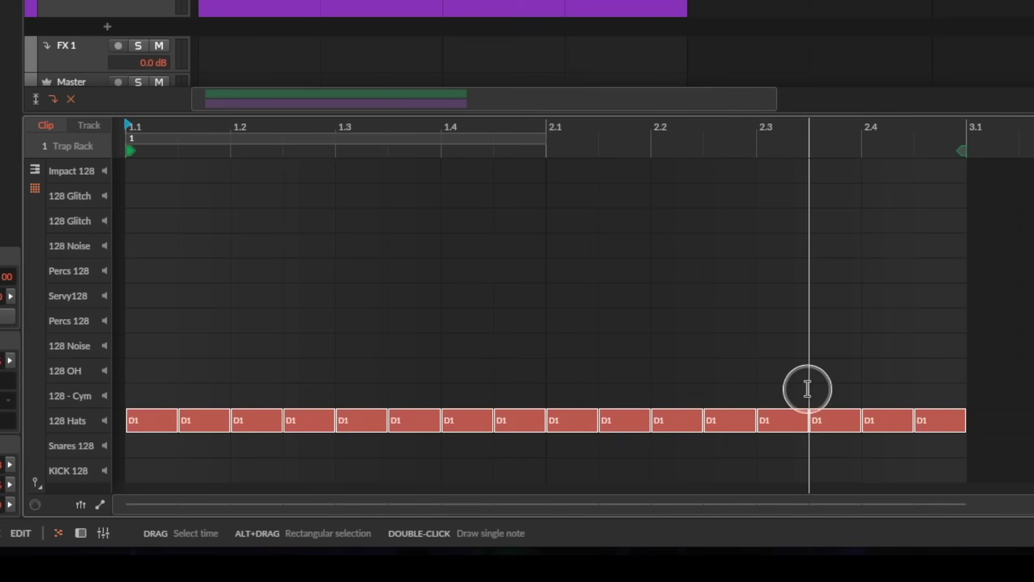
mouse_move(946, 418)
mouse_down()
mouse_move(613, 421)
mouse_move(150, 419)
mouse_move(937, 405)
mouse_move(937, 416)
mouse_move(907, 419)
mouse_move(259, 410)
mouse_move(975, 404)
mouse_move(883, 418)
mouse_move(162, 415)
mouse_up()
drag(233, 419, 293, 418)
right_click(293, 415)
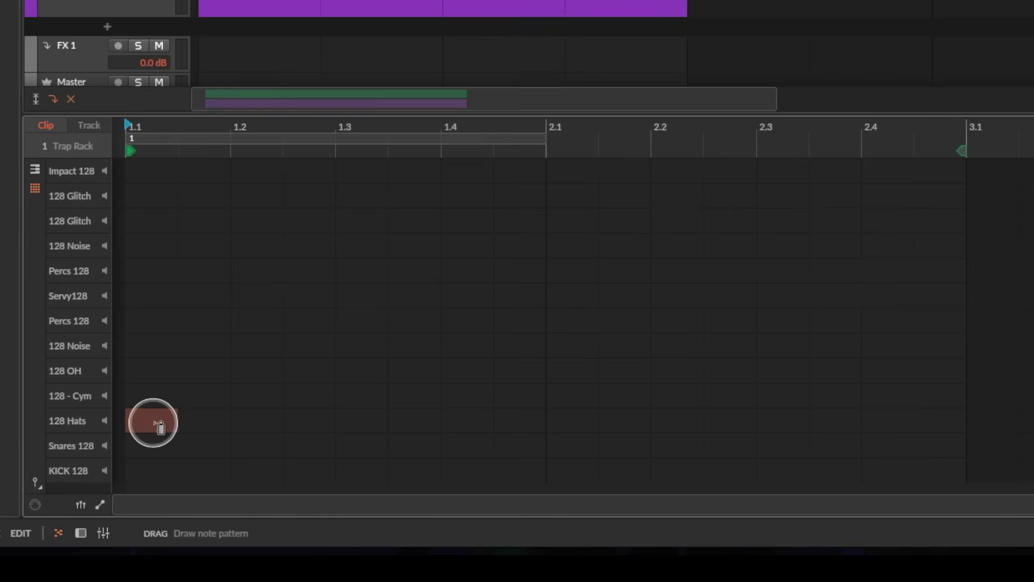
drag(147, 426, 924, 426)
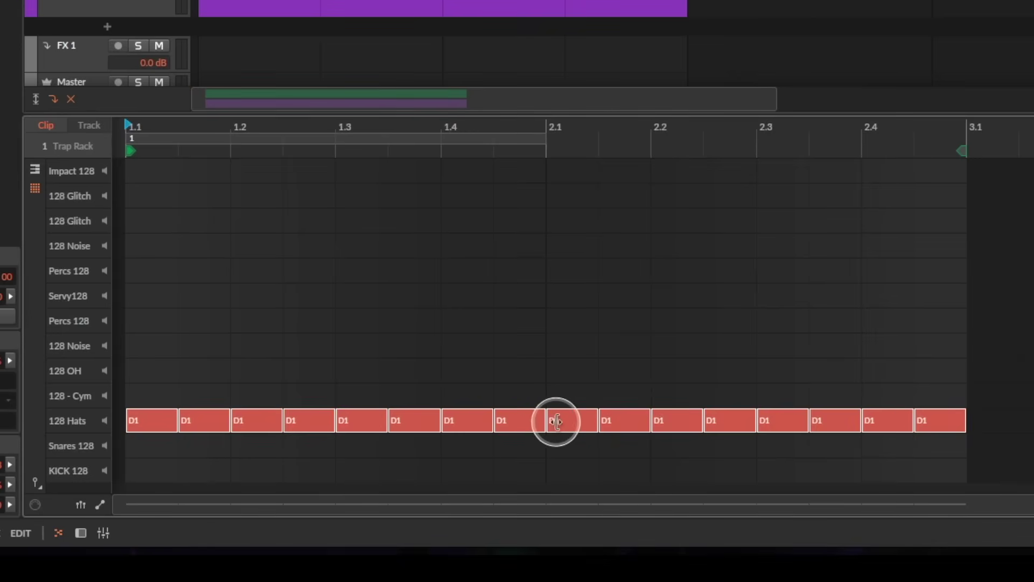
key(space)
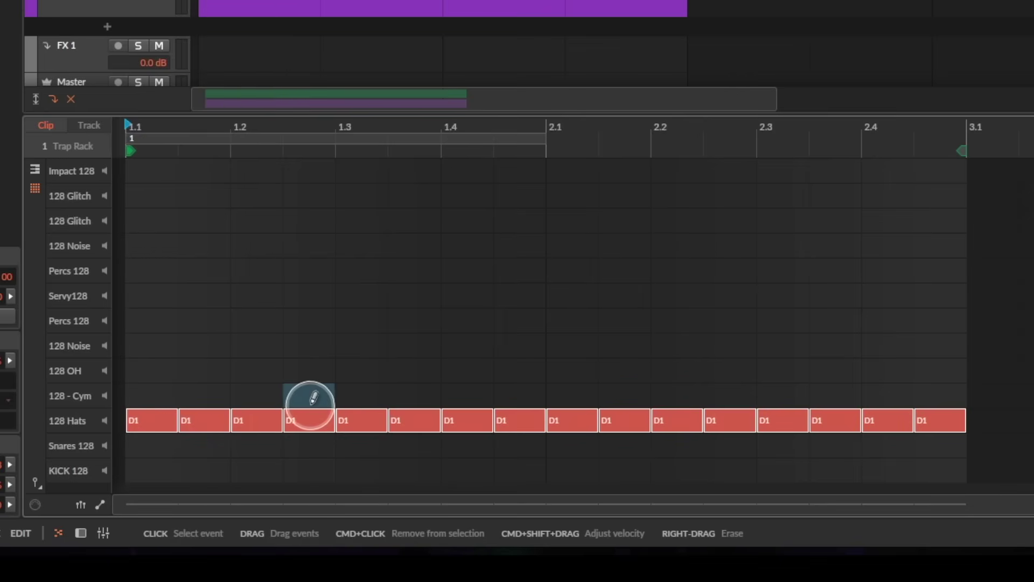
- Replace the 128 Hats note just before 1.3 with a roll of eight 1/64 notes and play it back briefly
right_click(305, 421)
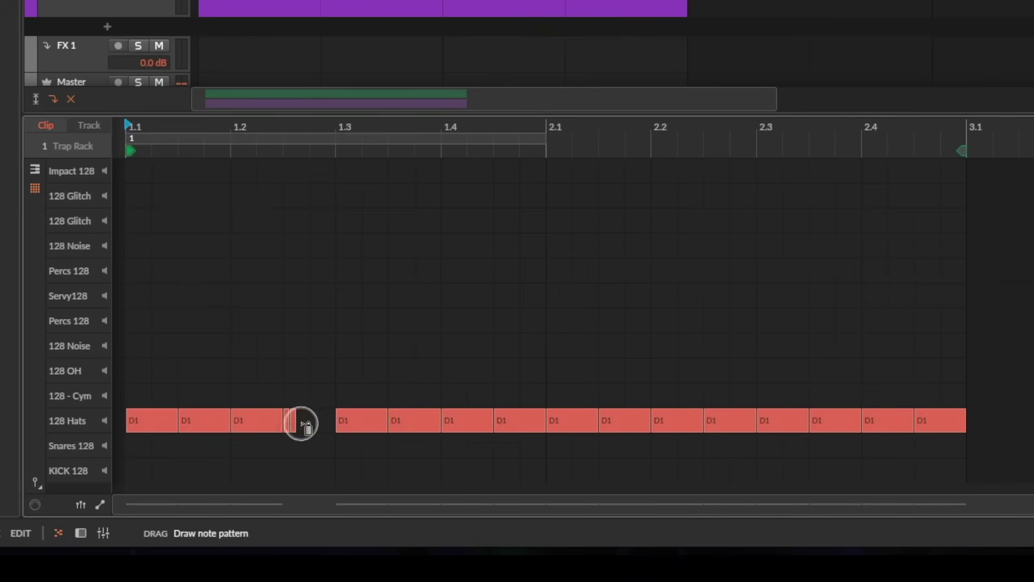
drag(339, 427, 345, 425)
key(space)
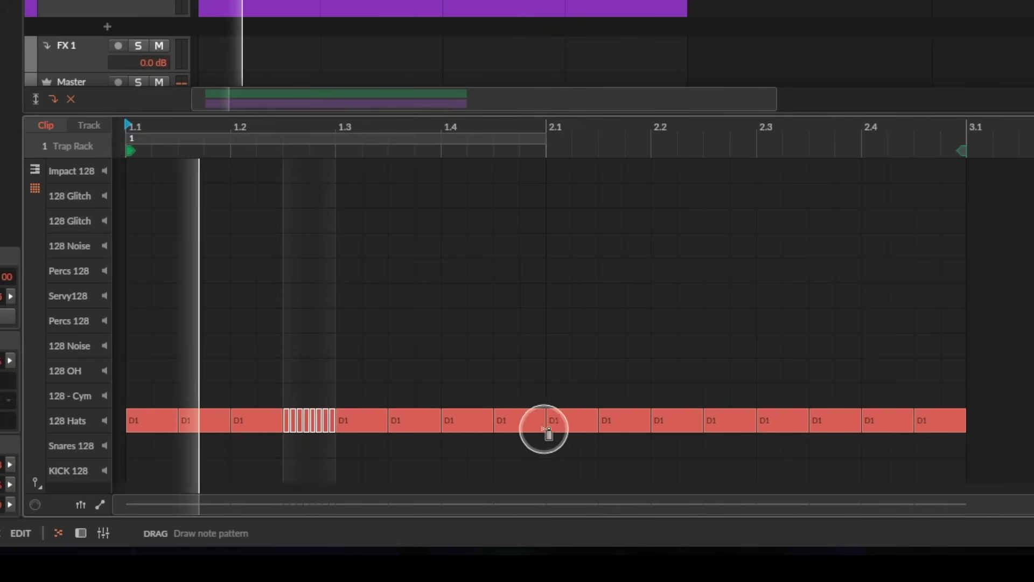
key(space)
- Replace the 128 Hats notes between 1.4 and 2.1 with four 1/32 notes followed by eight 1/64 notes, and play the pattern
drag(469, 420, 530, 415)
click(454, 421)
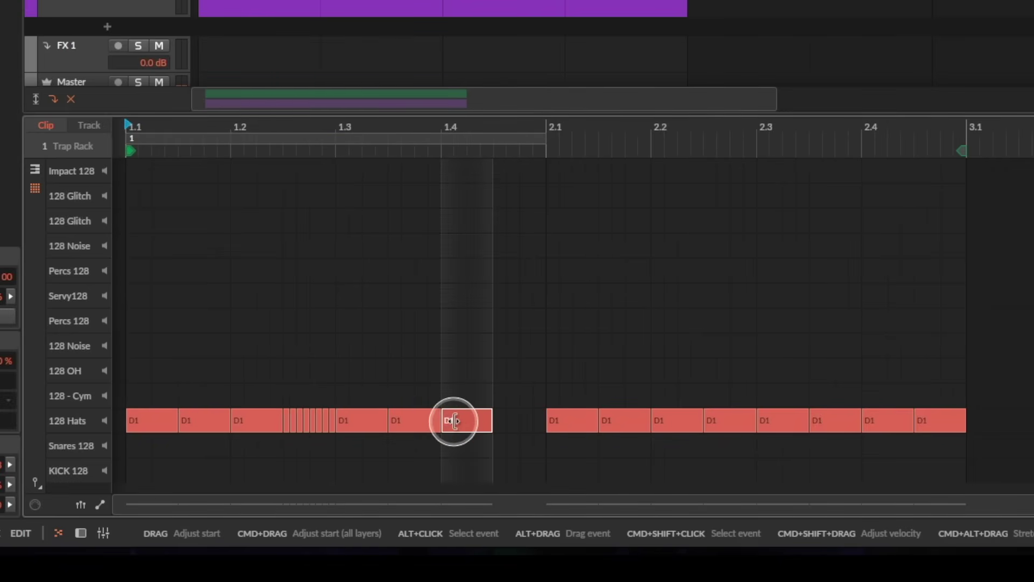
right_click(463, 421)
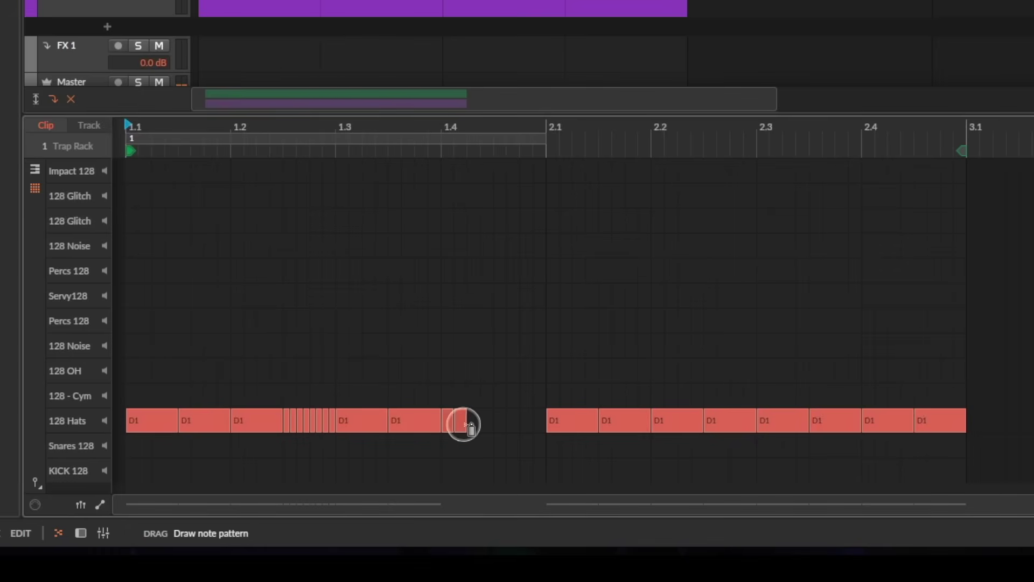
drag(483, 424, 618, 450)
key(space)
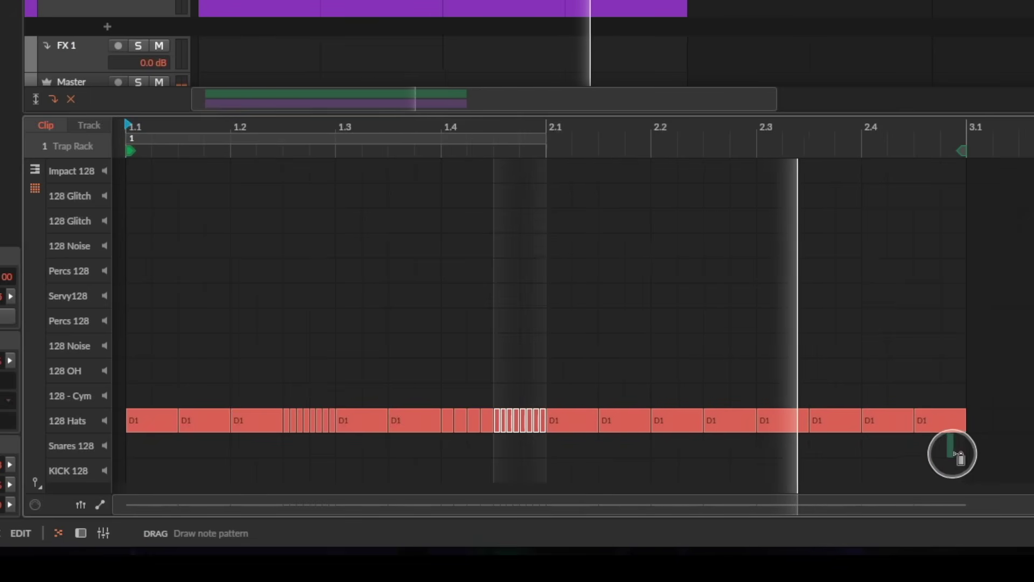
- Replace the 128 Hats notes between 2.4 and 3.1 with two 1/16, two 1/32 and four 1/64 notes, and play the pattern
right_click(893, 419)
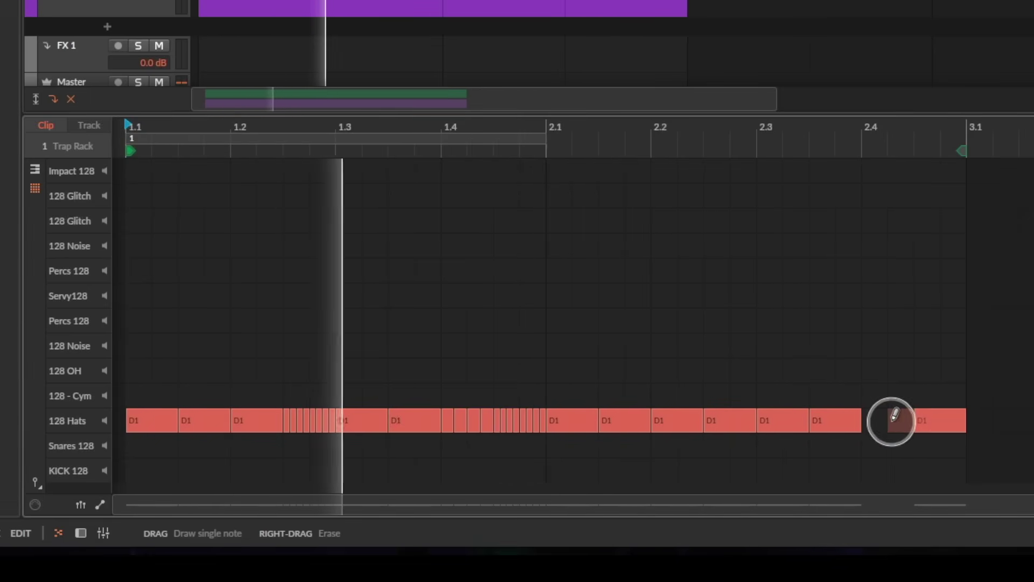
key(space)
right_click(919, 419)
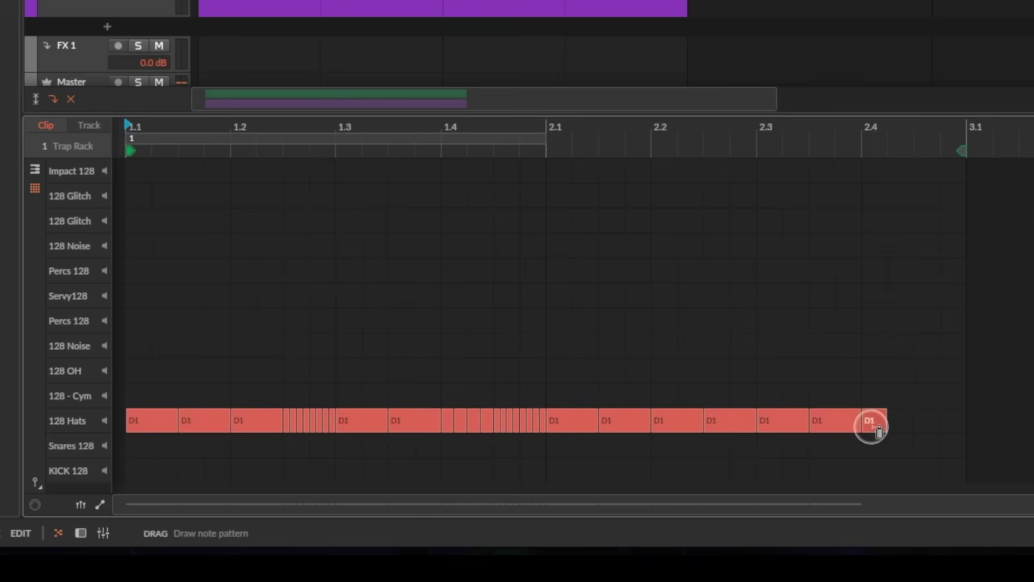
drag(894, 427, 936, 429)
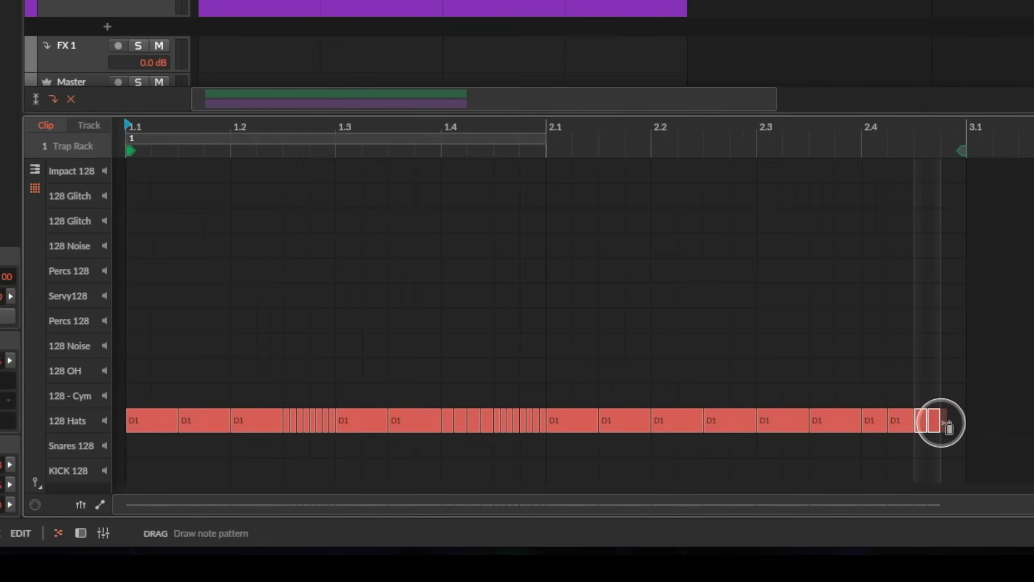
drag(962, 425, 1018, 435)
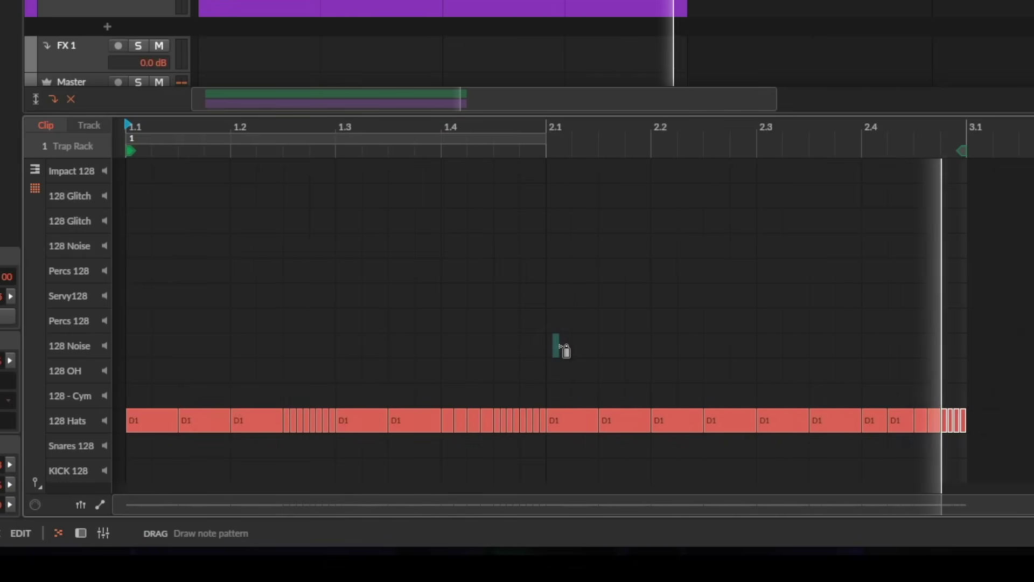
drag(562, 349, 385, 388)
key(space)
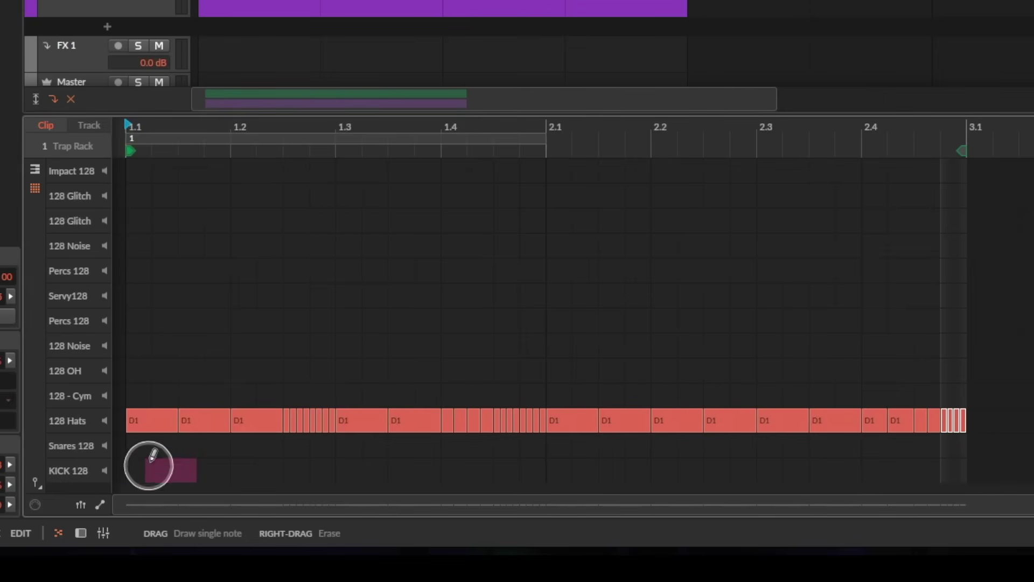
- Draw 1/8 KICK 128 notes at 1.1, slightly after 1.4 and at 2.1, plus a Snares 128 note at 1.3, with the Pencil
click(131, 464)
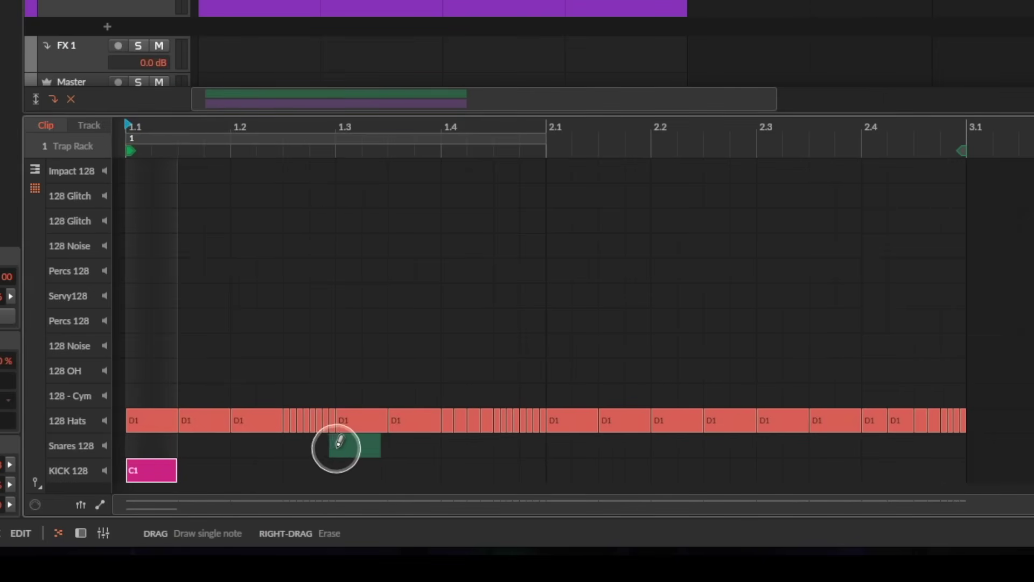
click(339, 442)
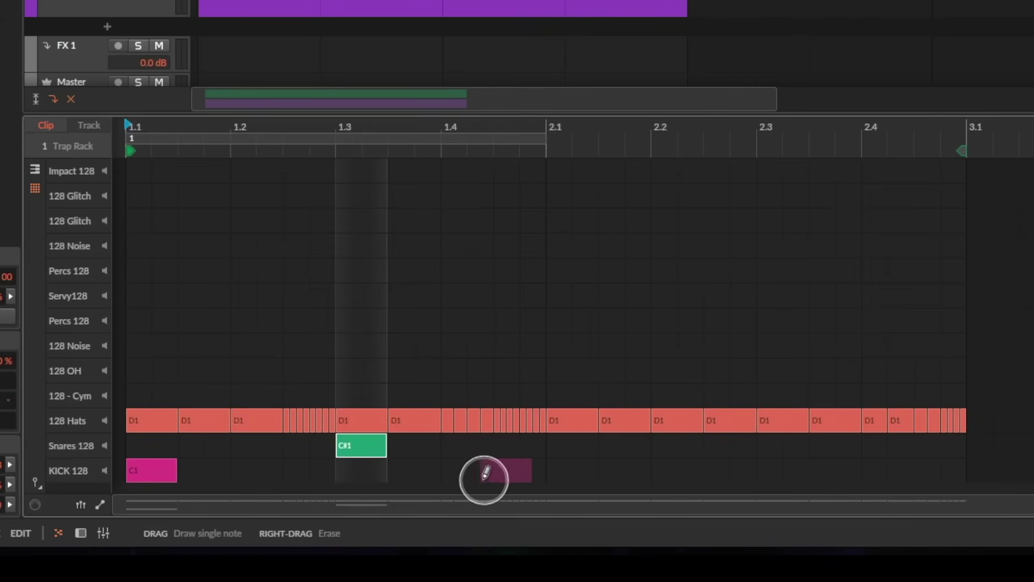
click(455, 472)
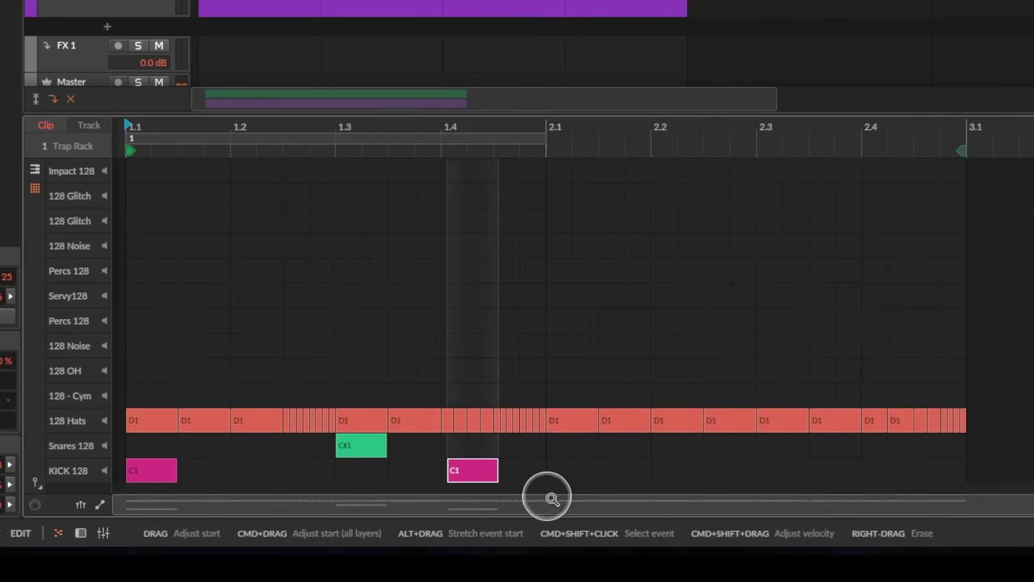
click(557, 466)
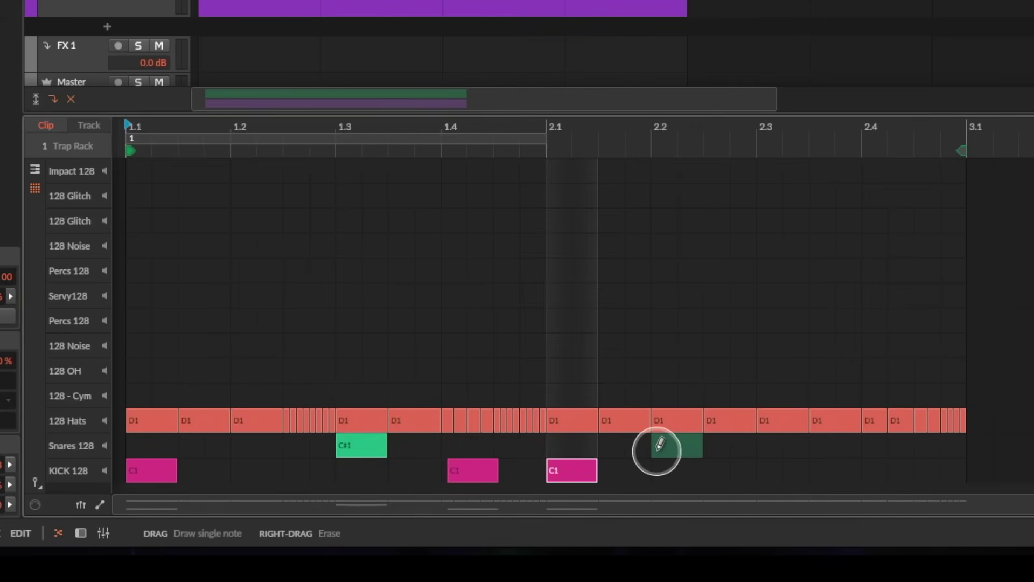
- Place a Snares 128 note at 2.3, erasing the misplaced snare attempts around it
click(742, 445)
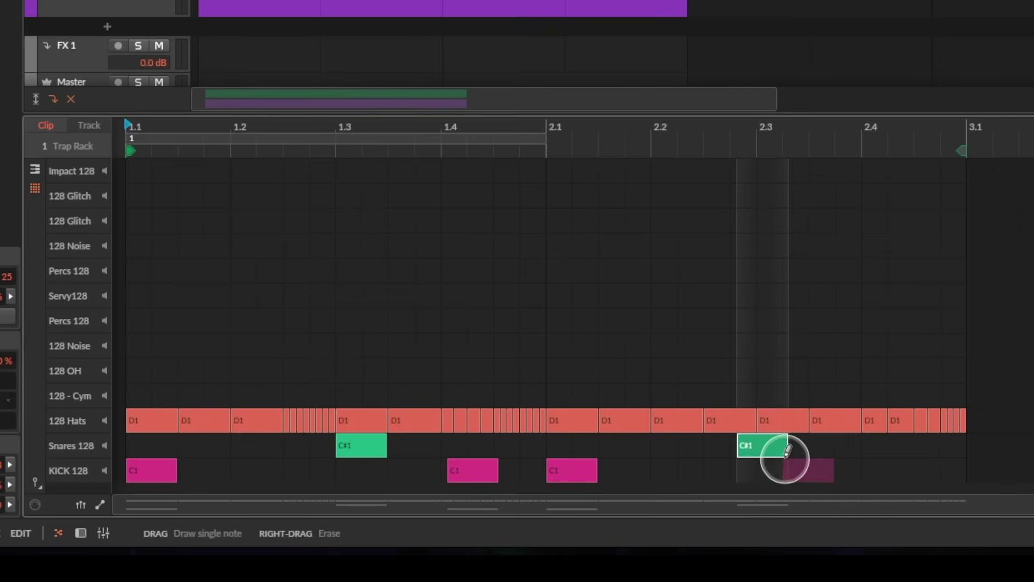
right_click(761, 438)
click(774, 442)
right_click(786, 447)
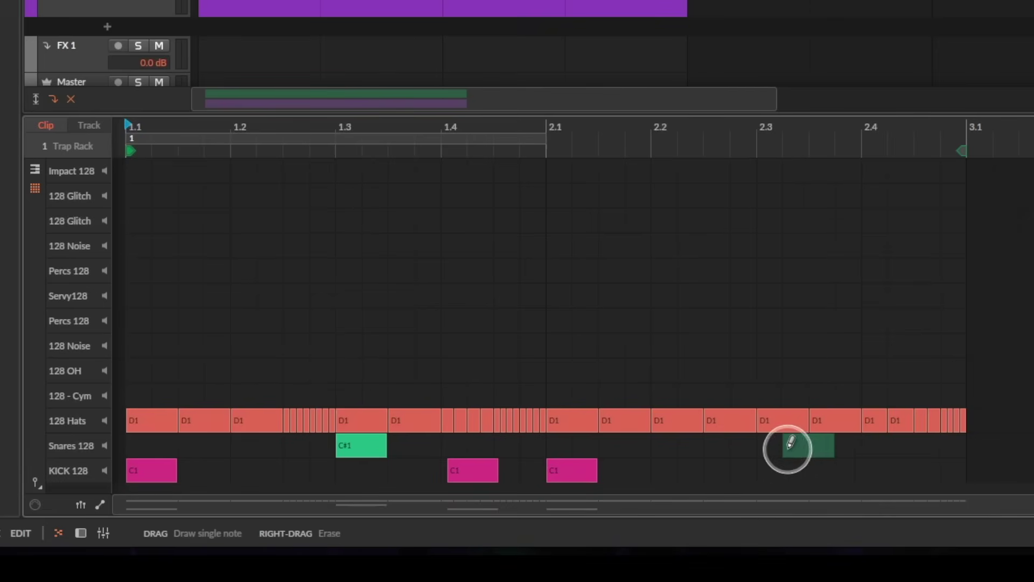
scroll(1018, 446, up, 2)
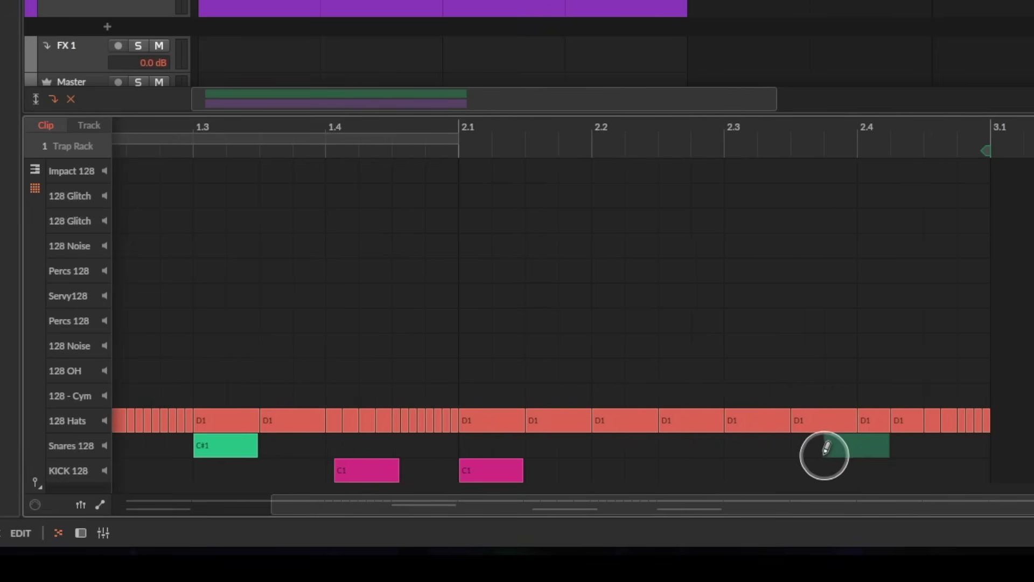
click(728, 448)
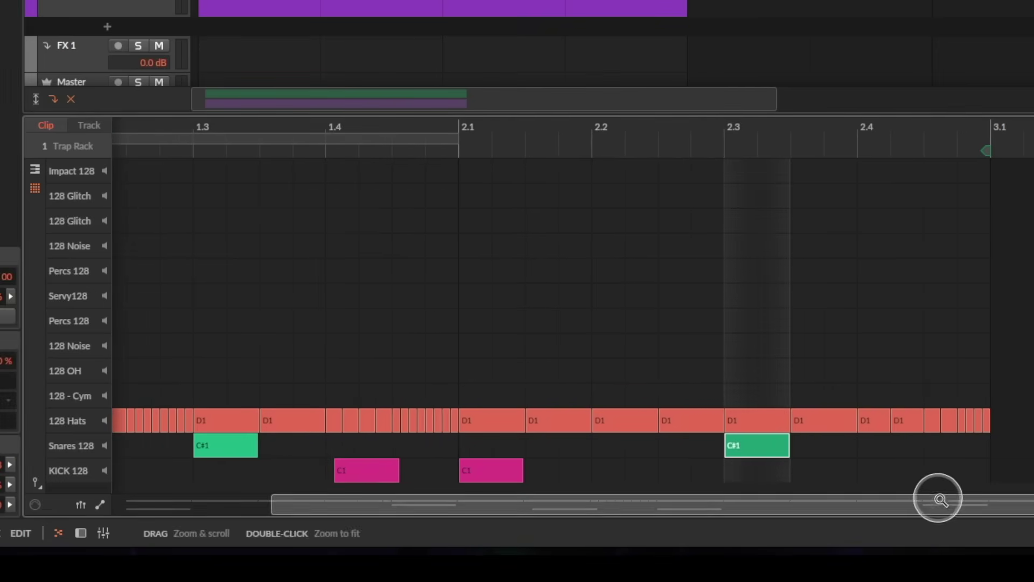
- Align the second KICK 128 note to 1.4, play the beat, and add another kick at 1.4.3
scroll(590, 472, down, 2)
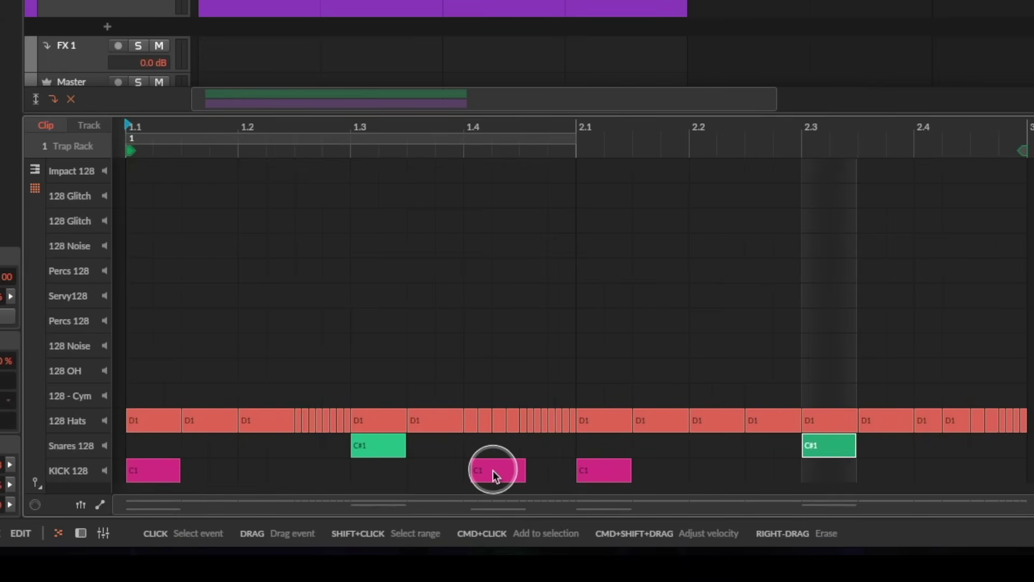
drag(493, 470, 484, 470)
key(space)
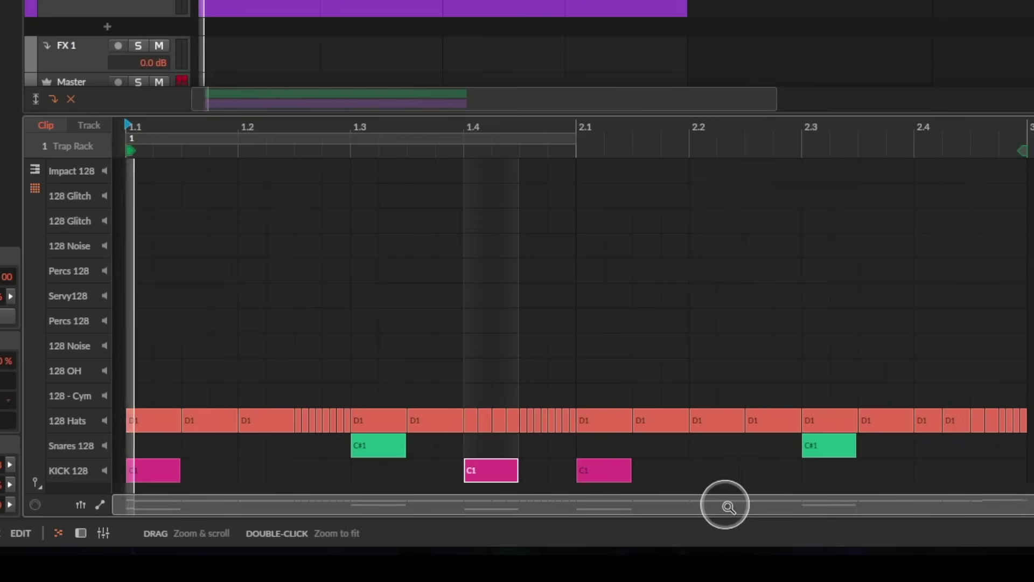
click(527, 469)
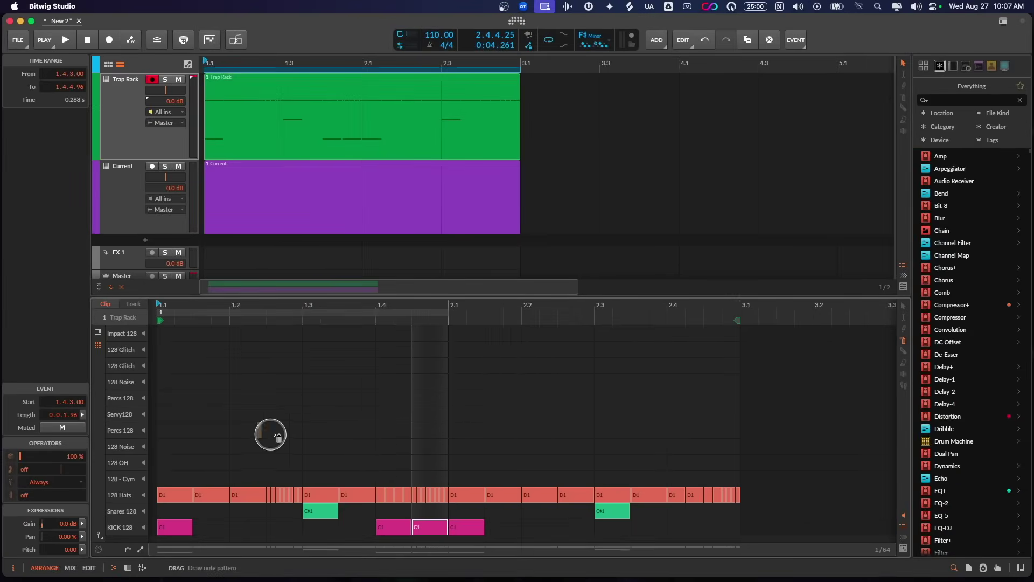
- Open the Current clip for note editing and switch it to the piano roll layout, showing the keys around F#1
click(126, 203)
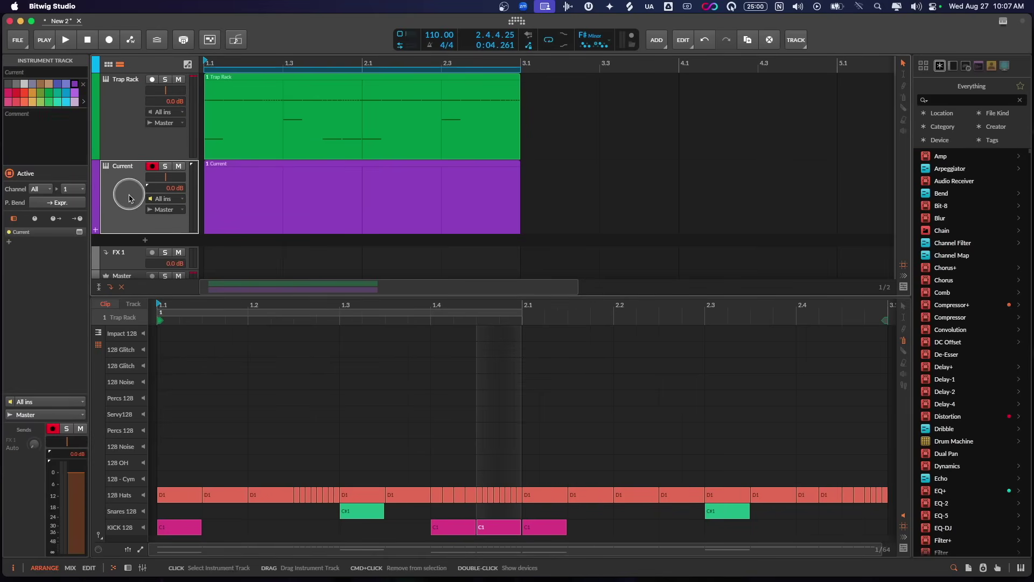
click(279, 171)
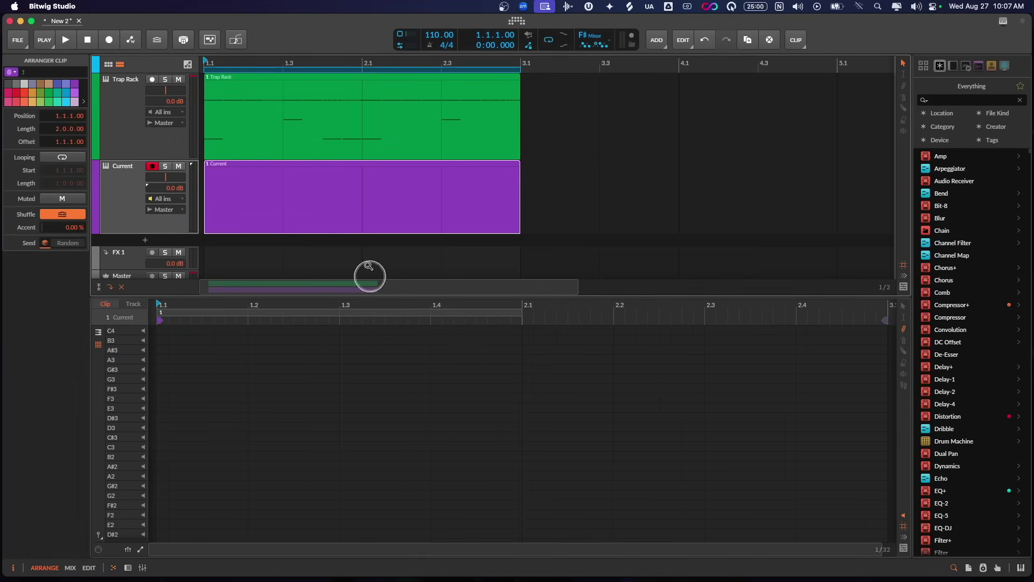
click(100, 343)
scroll(323, 472, down, 5)
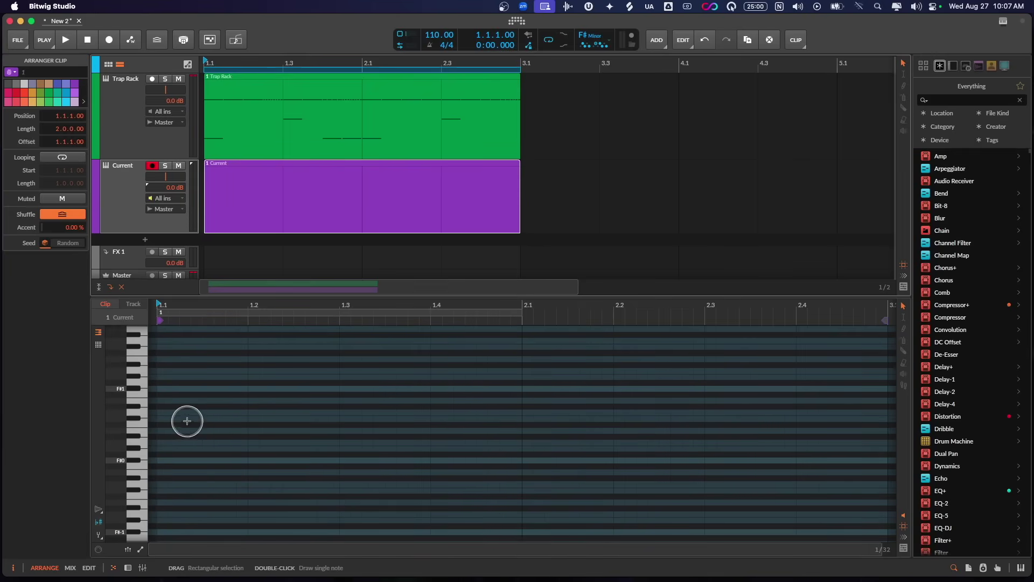
scroll(187, 399, up, 2)
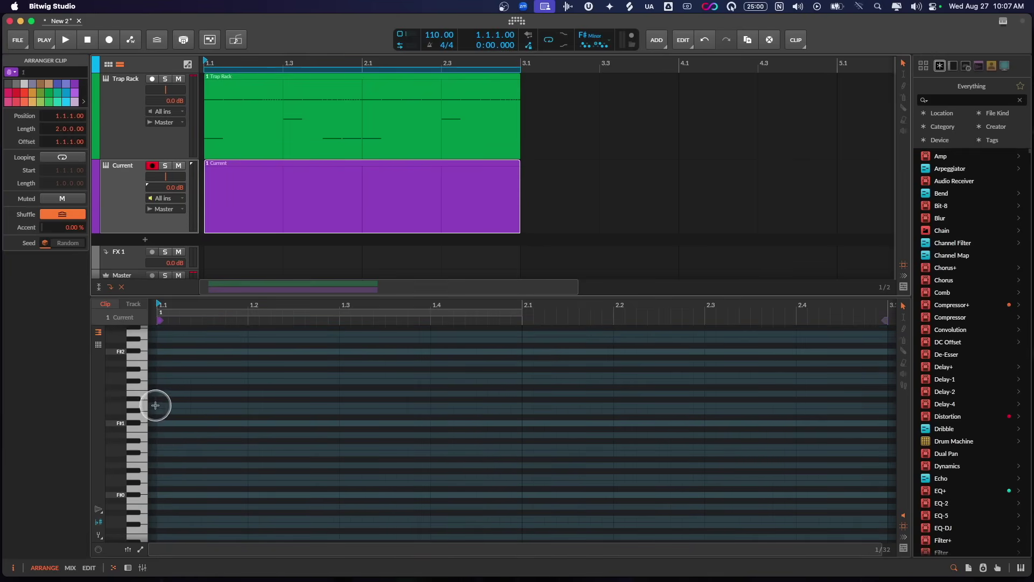
scroll(133, 405, down, 2)
scroll(134, 405, up, 3)
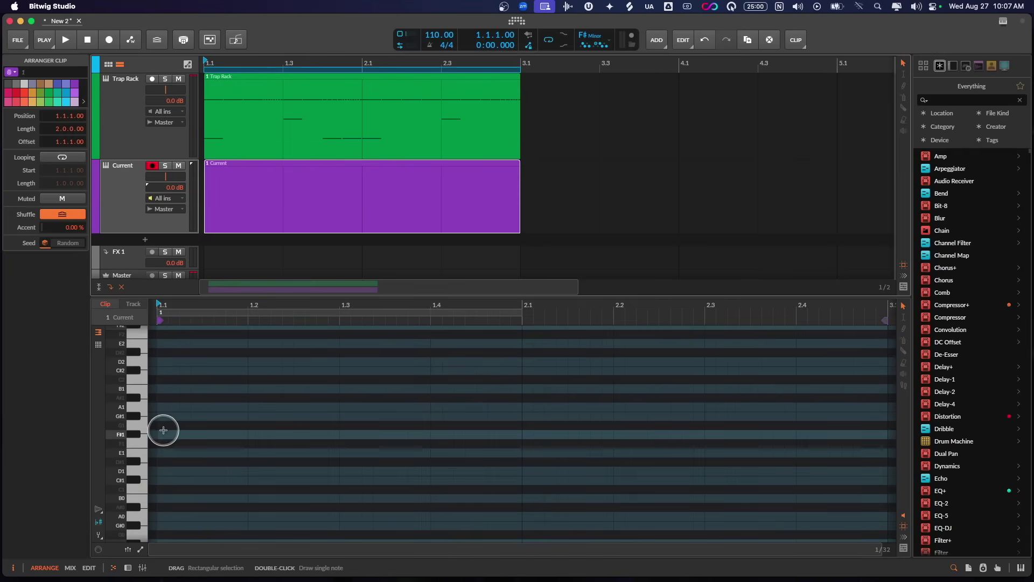
- Draw one-beat Pencil notes on F#1 at 1.1, G#1 at 1.2.1.50, B1 at 1.3.4.50 and A0 at 1.1
key(3)
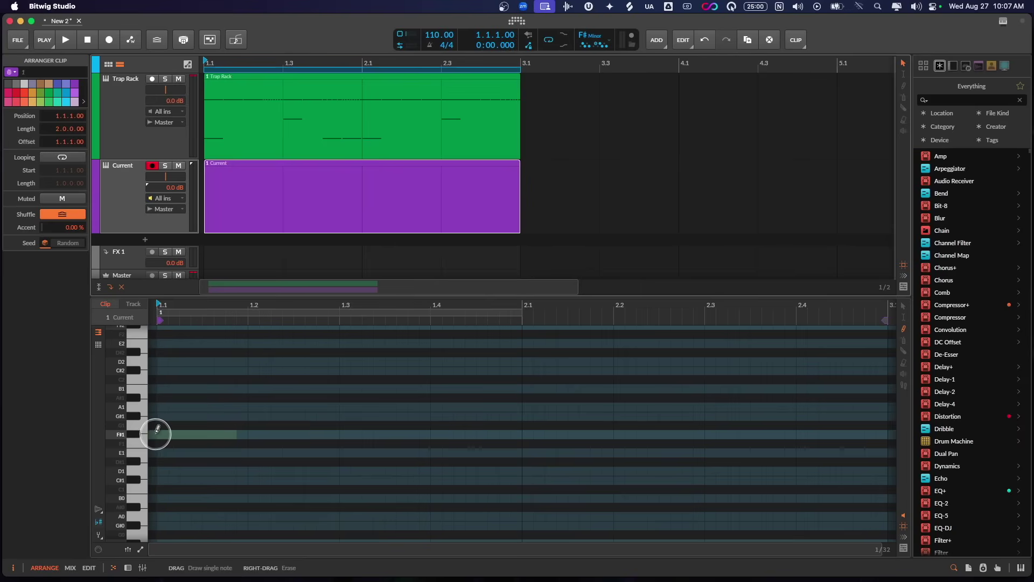
click(159, 434)
click(261, 416)
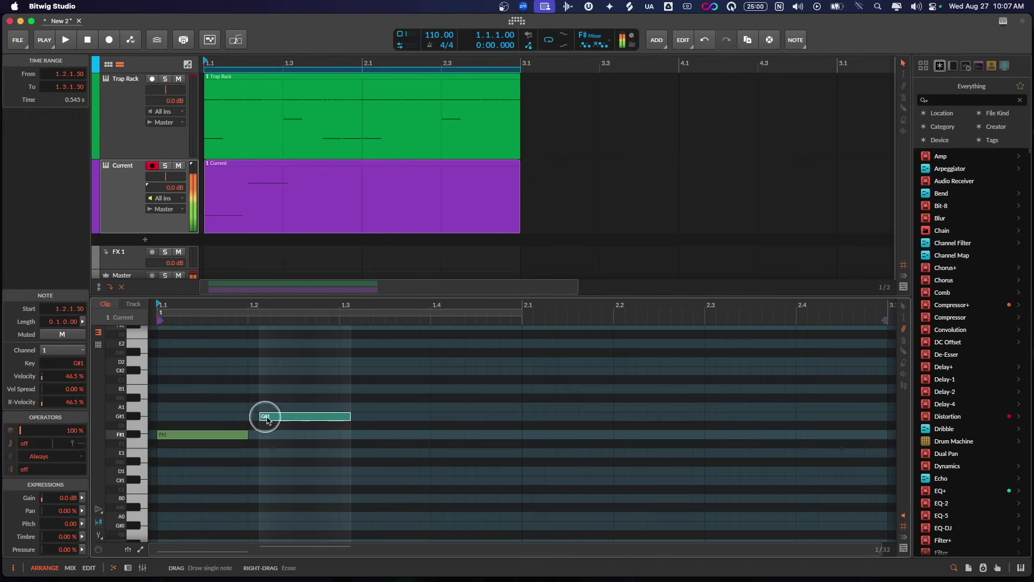
click(421, 388)
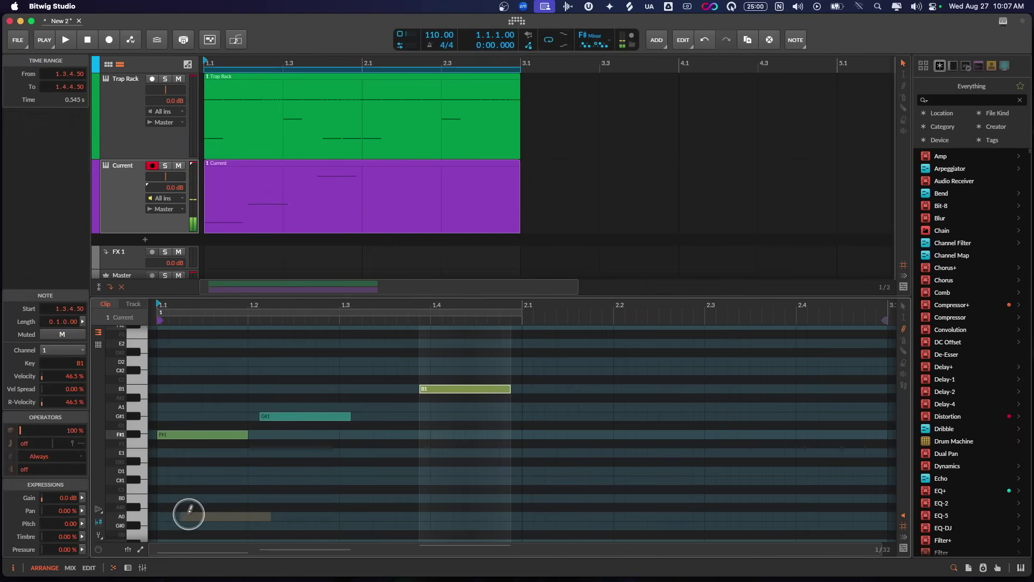
click(167, 516)
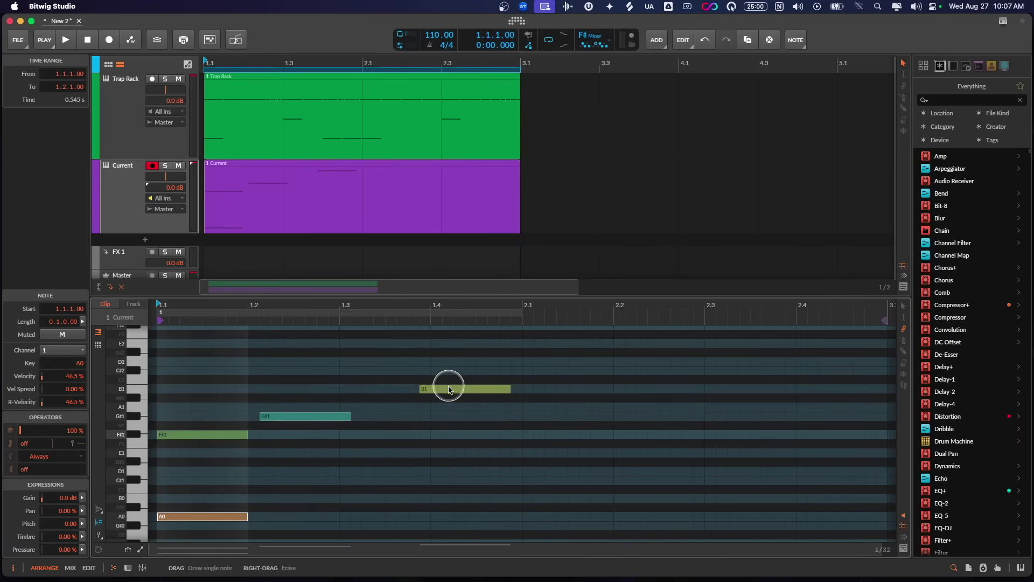
- Check the note editor's grid and snapping options, and erase the F#1, G#1, B1 and A0 notes from the Current clip
click(903, 549)
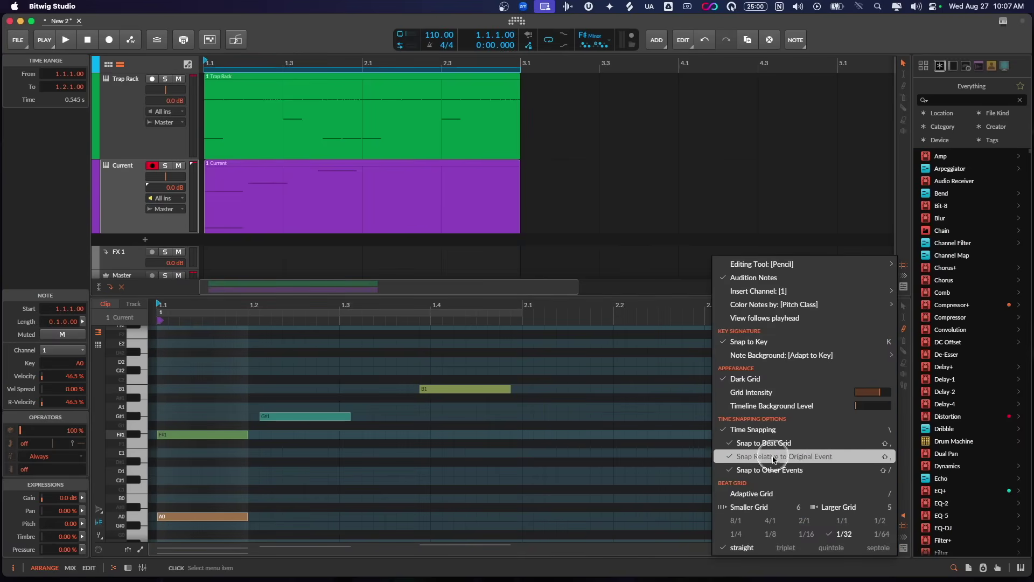
right_click(200, 434)
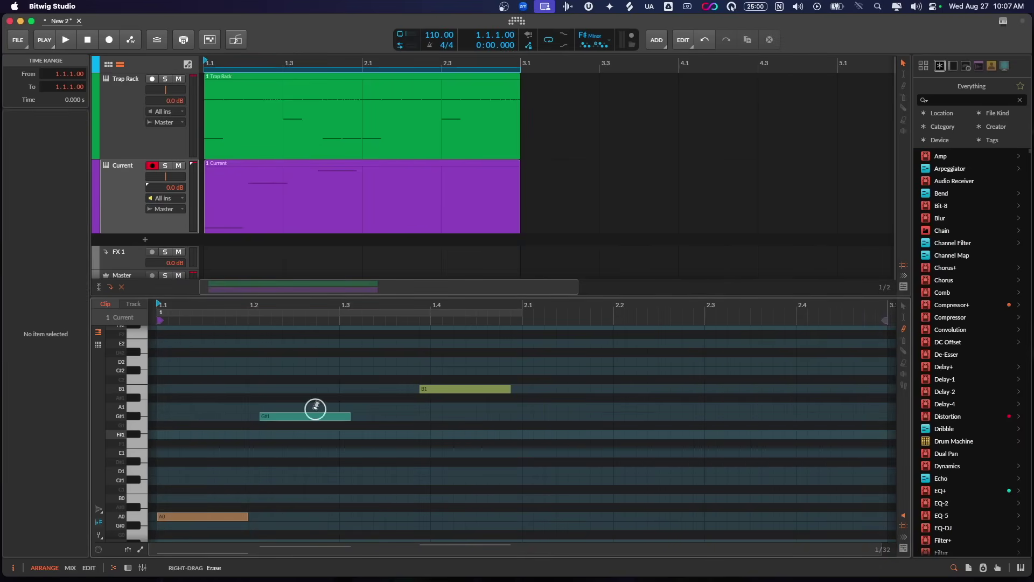
right_click(306, 416)
right_click(469, 388)
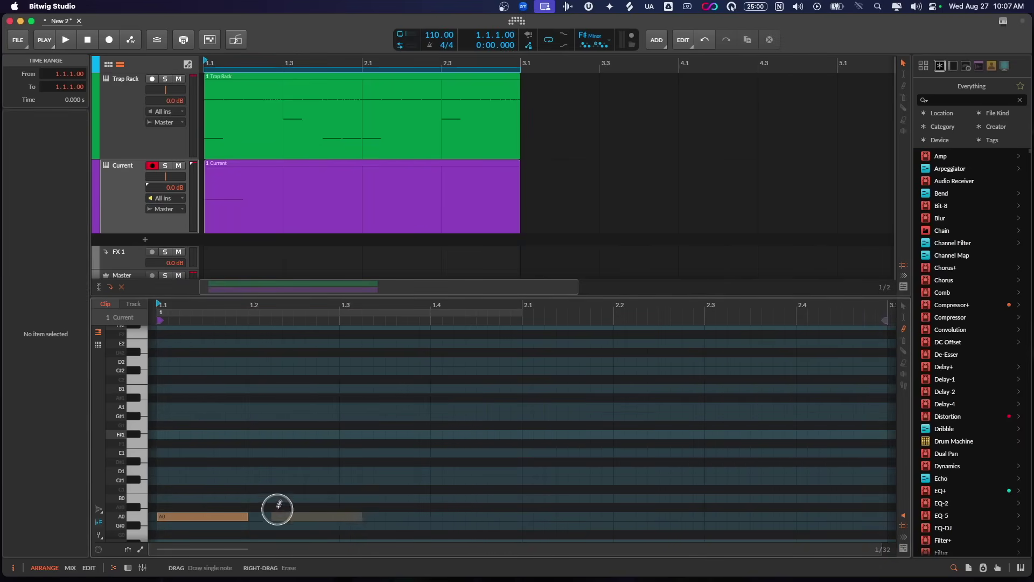
click(199, 519)
right_click(184, 521)
- Fill the Current clip with one-beat F#0 notes on every beat from 1.1 to 2.4 and play it back briefly
scroll(180, 519, down, 1)
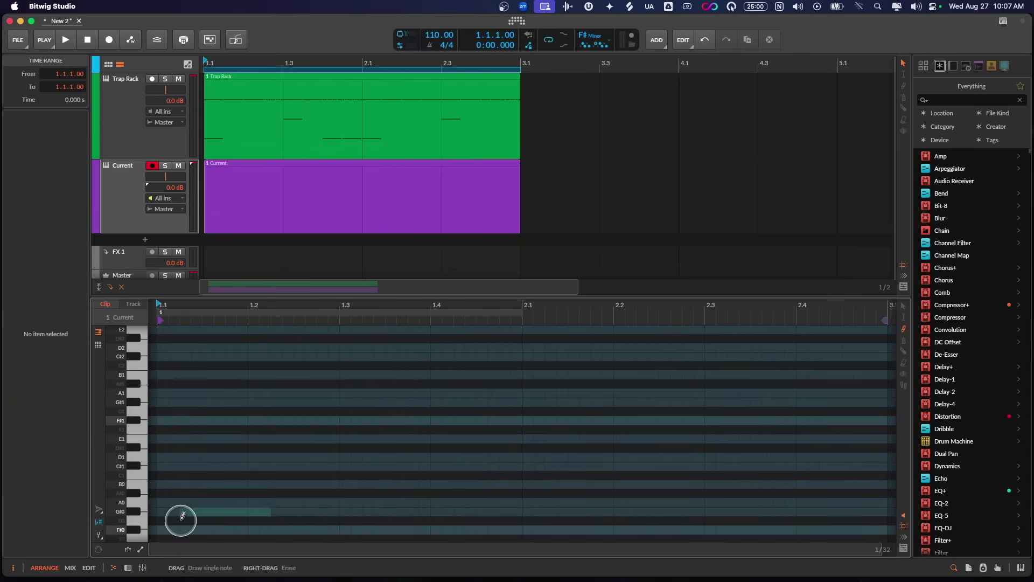
scroll(181, 520, down, 1)
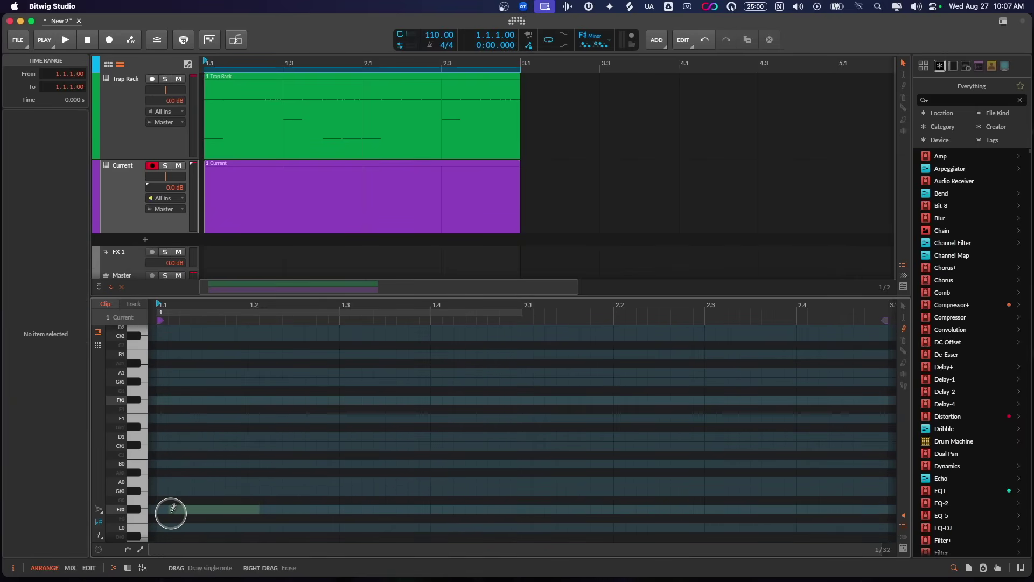
click(171, 510)
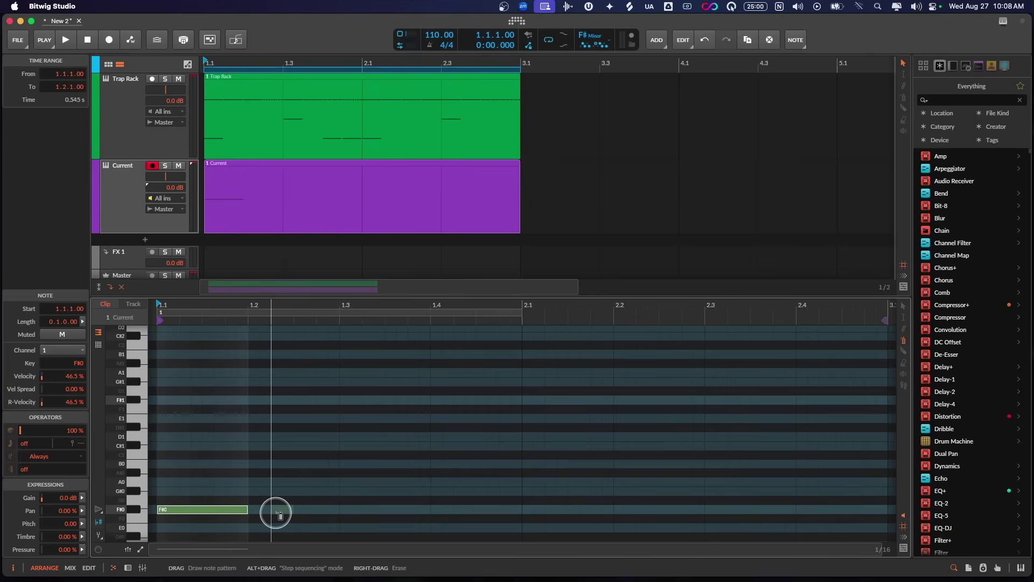
mouse_move(262, 514)
mouse_down()
mouse_move(830, 508)
mouse_move(817, 509)
mouse_up()
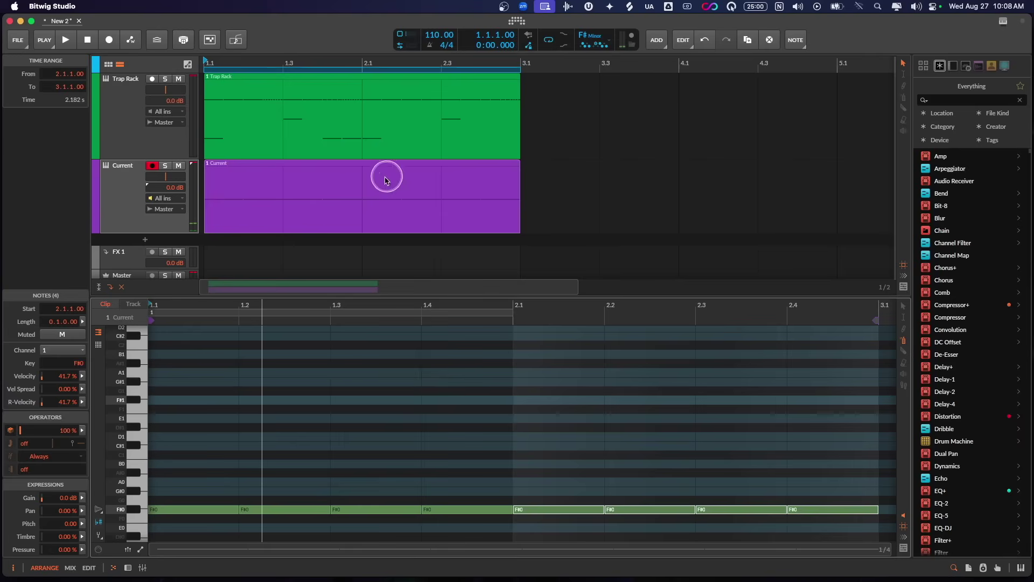
key(minus)
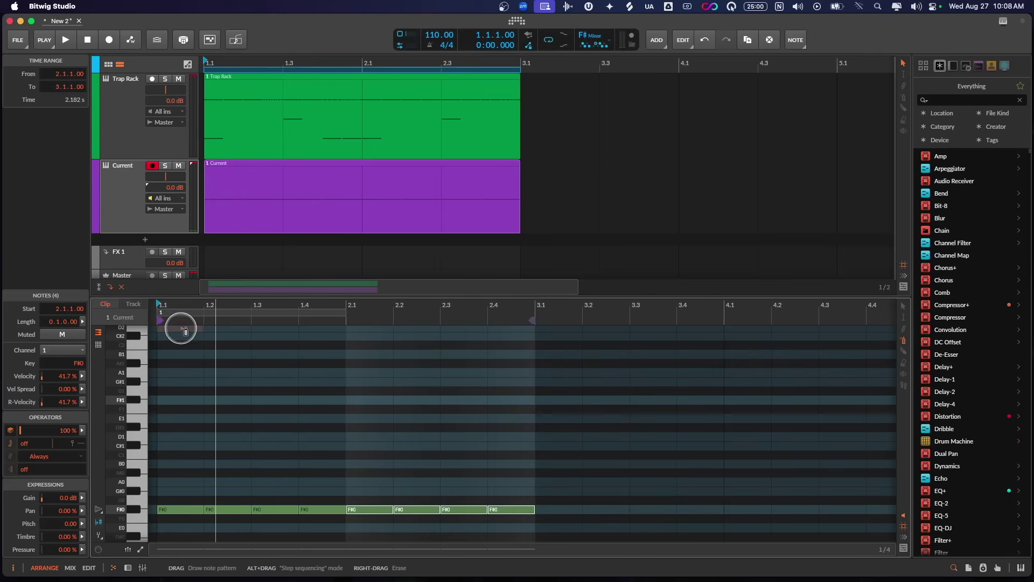
key(space)
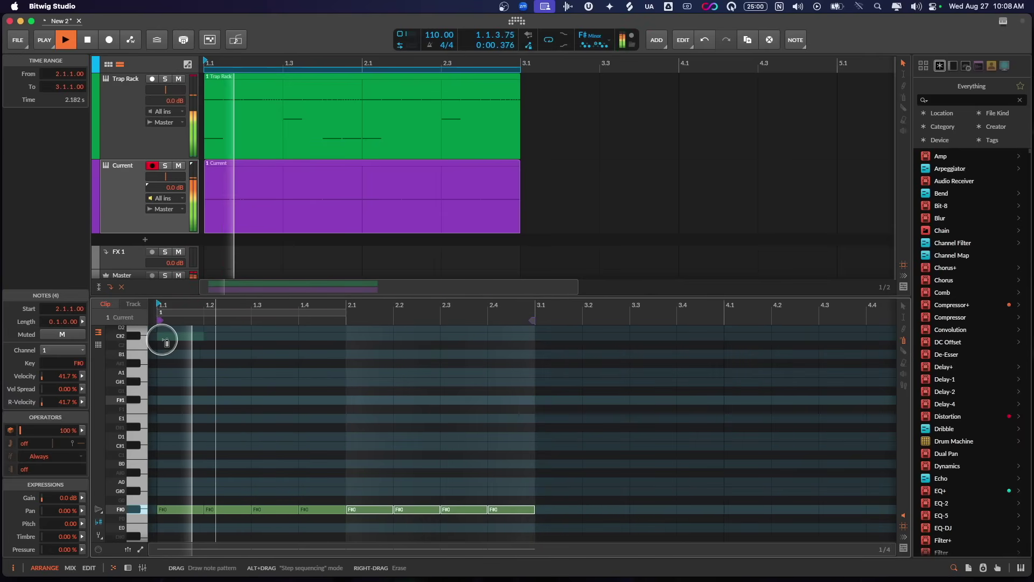
key(space)
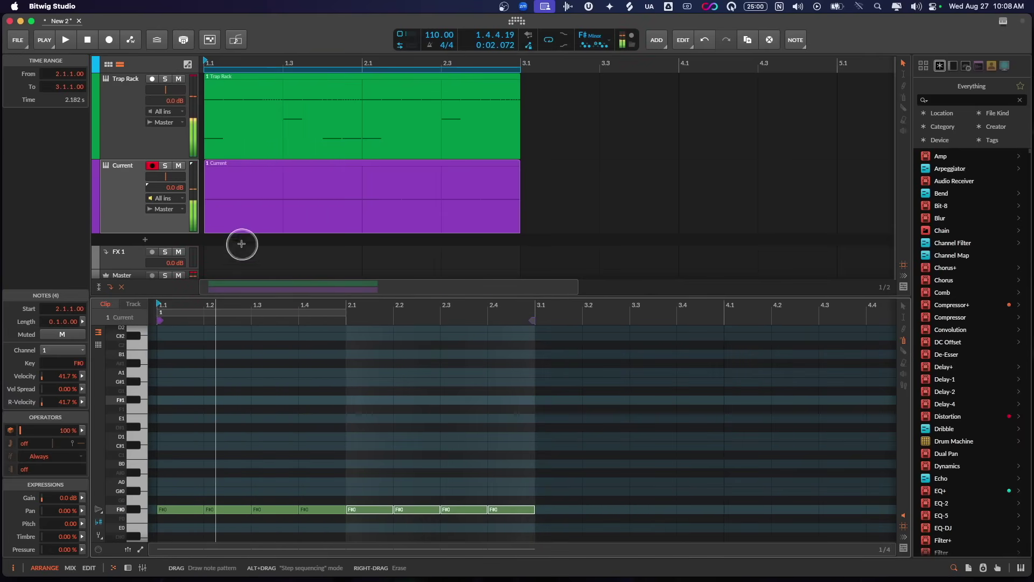
- Mute the Trap Rack track and duplicate the Current clip to 3.1
click(177, 80)
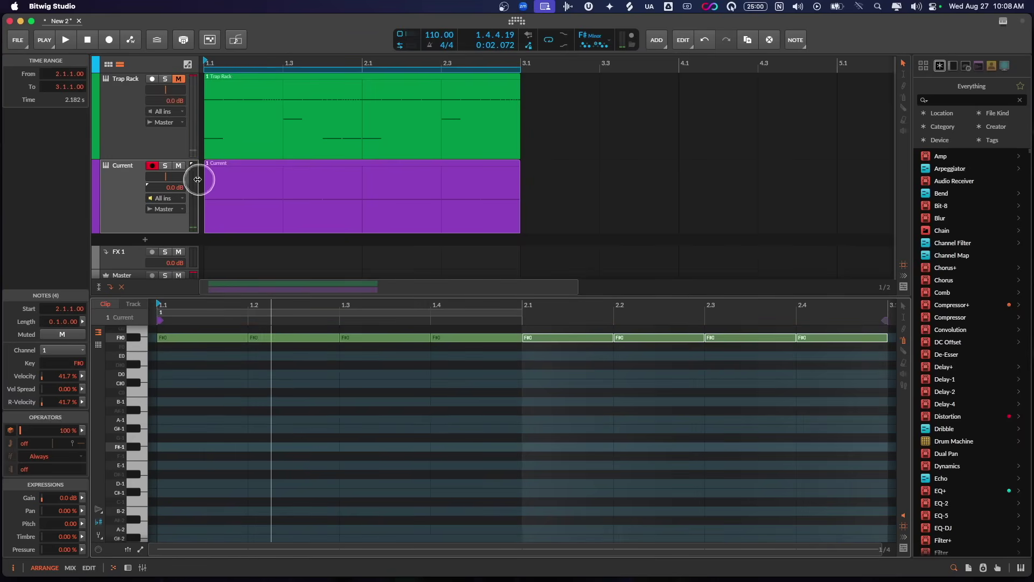
click(239, 176)
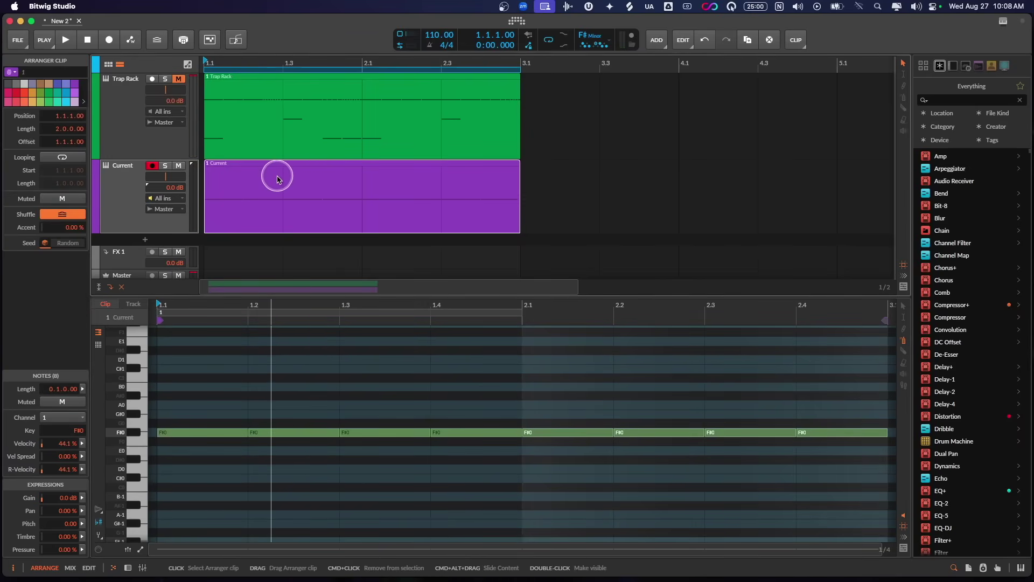
key(super+d)
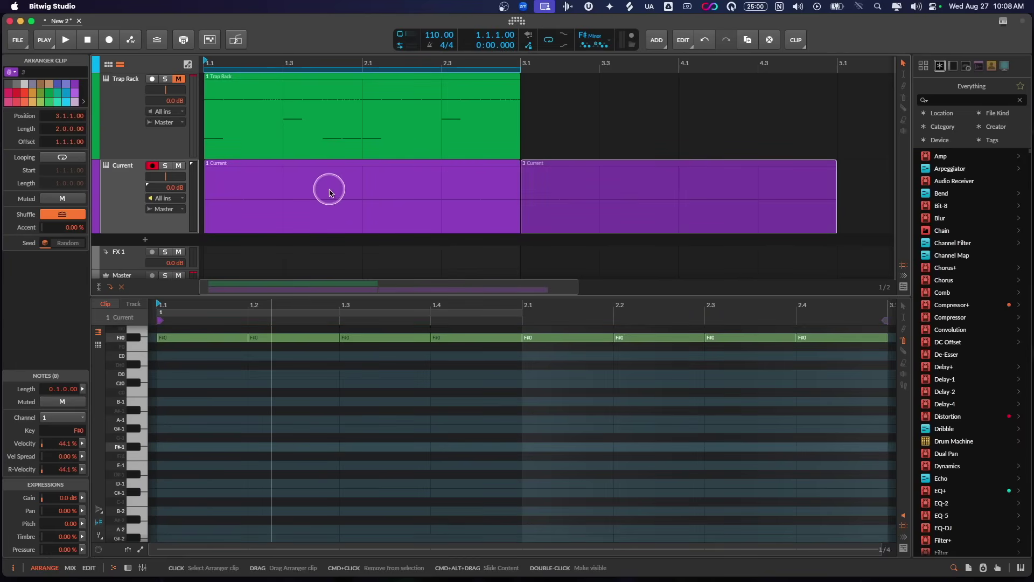
- Examine the Pattern and Make Unique options of the duplicated Current clip at 3.1
click(574, 170)
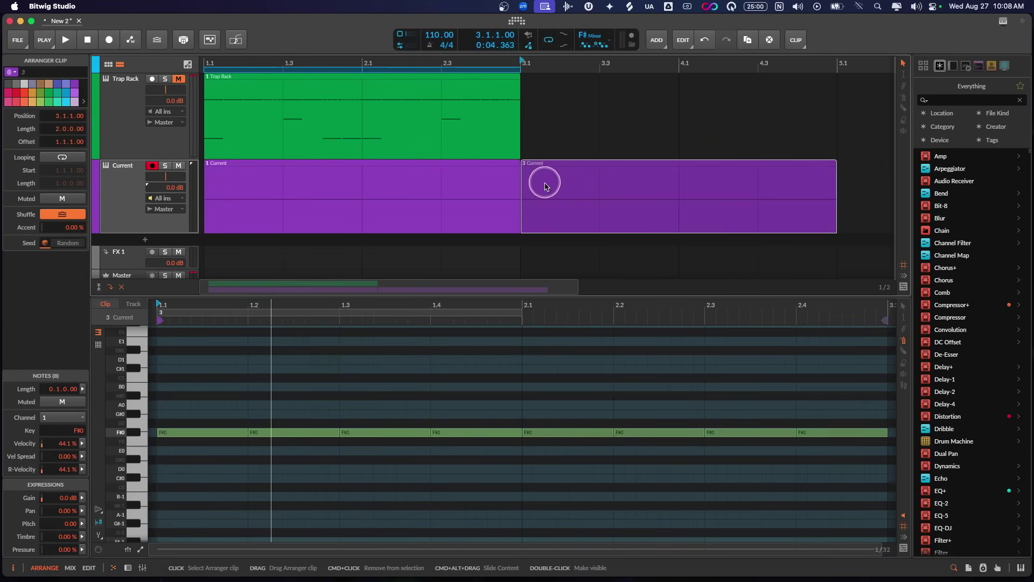
right_click(565, 180)
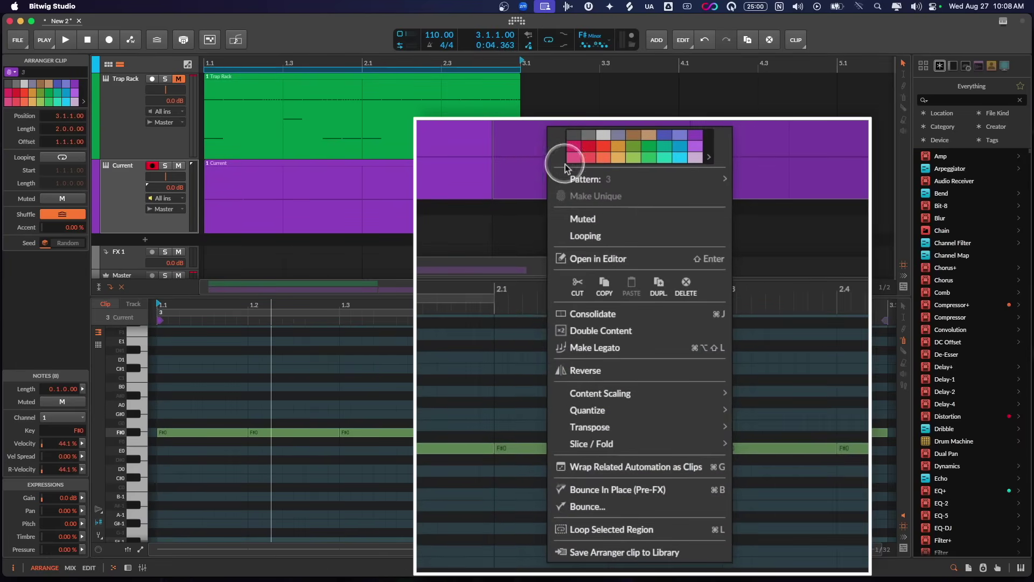
drag(560, 215, 581, 157)
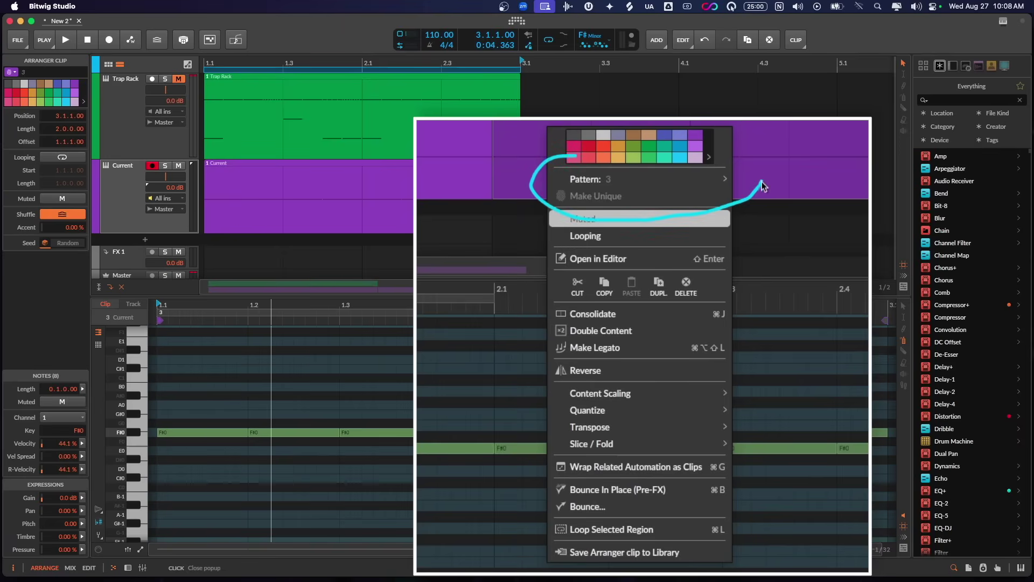
mouse_move(636, 180)
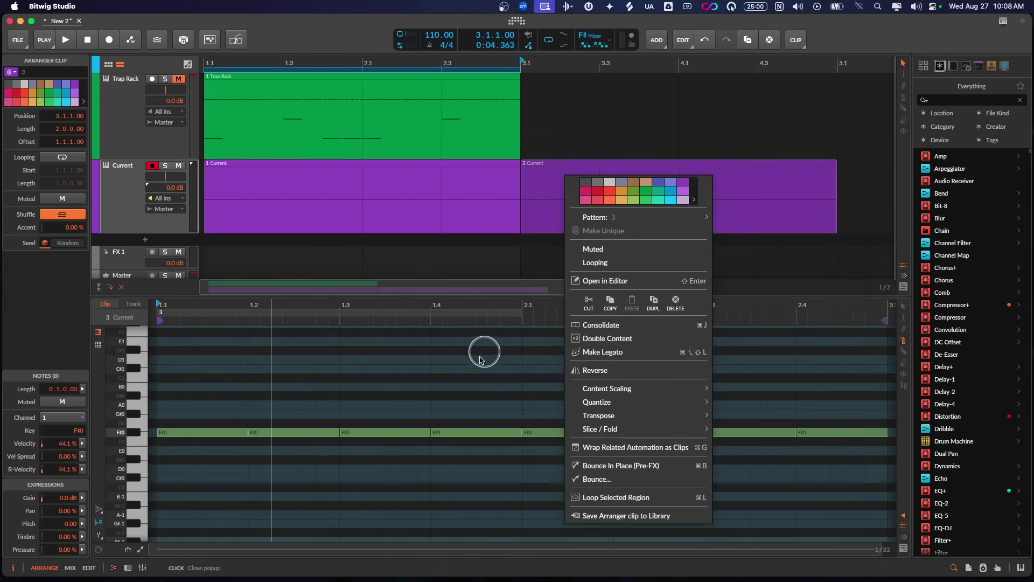
click(535, 186)
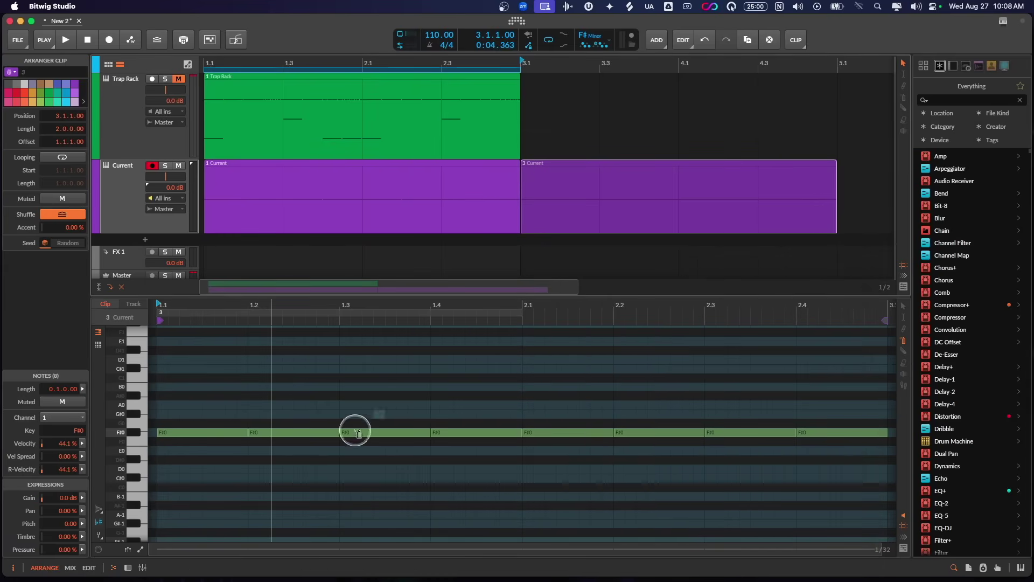
- Erase the F#0 notes at 1.2, 1.4, 2.2 and 2.4 from the duplicated Current clip
right_click(295, 430)
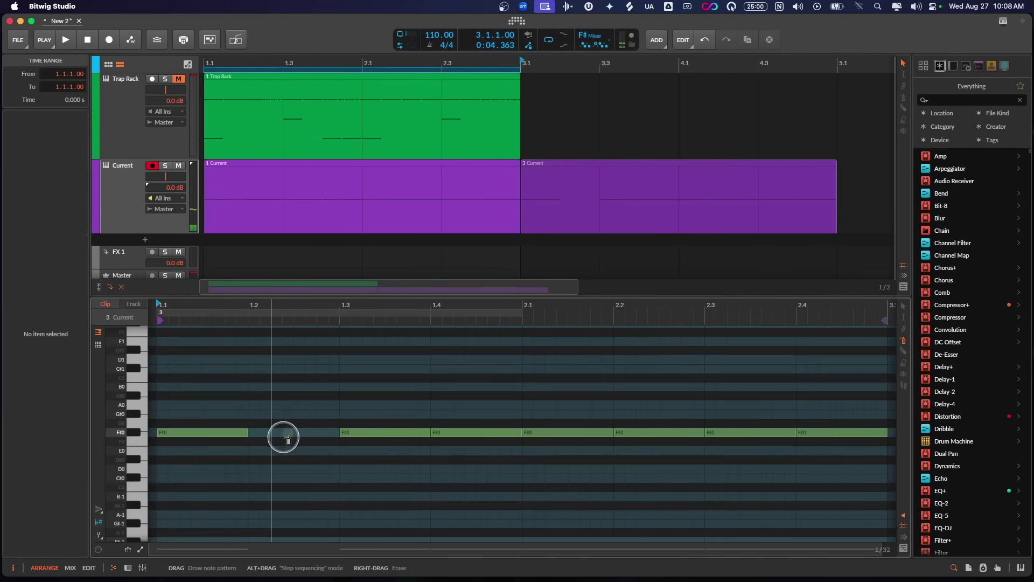
right_click(459, 430)
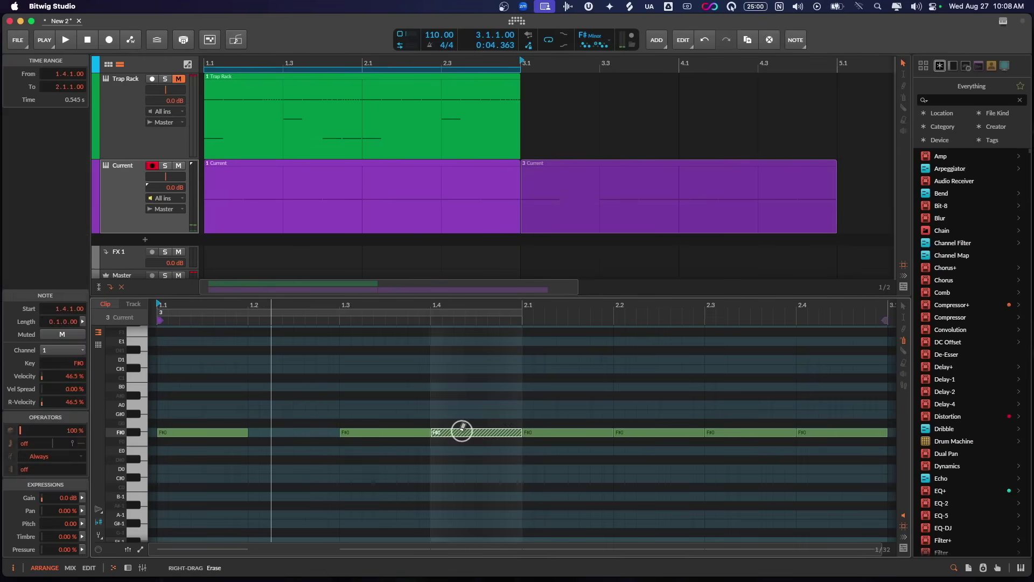
right_click(657, 431)
right_click(824, 431)
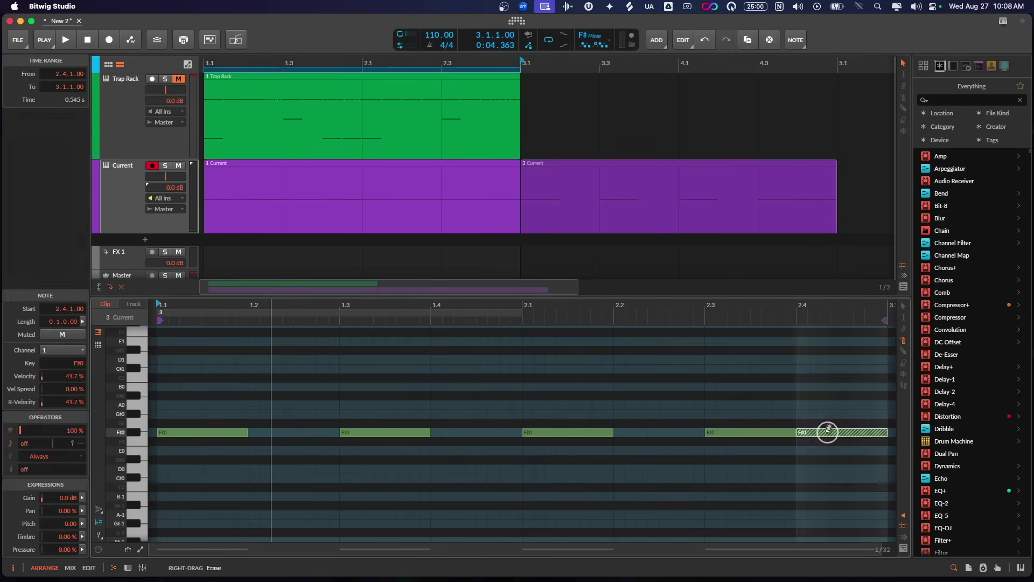
- Enlarge the Current track, compare its two clips, and assign pattern 1 to the clip at 3.1
click(591, 190)
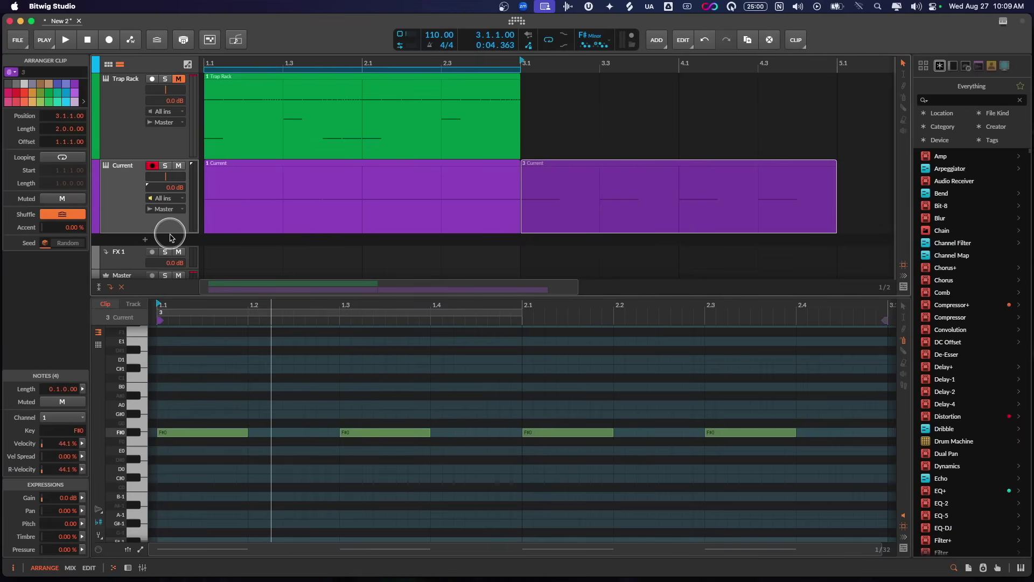
drag(169, 239, 166, 288)
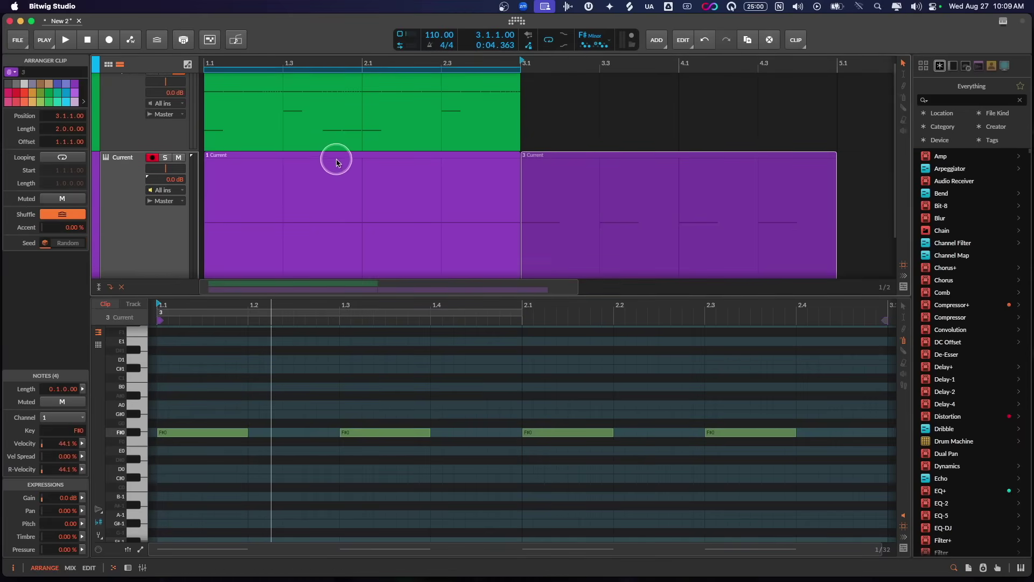
click(345, 188)
scroll(356, 215, down, 2)
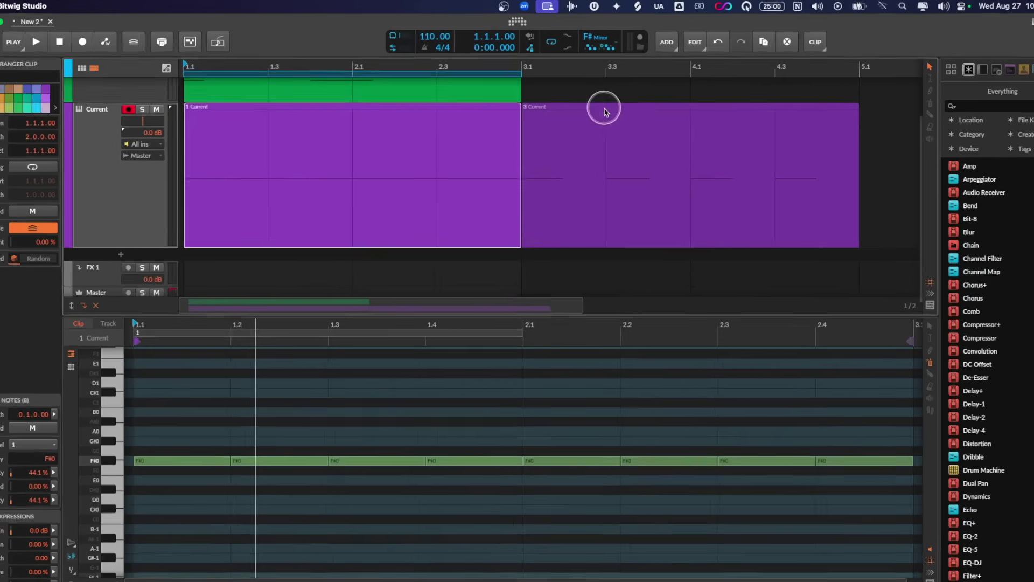
click(594, 106)
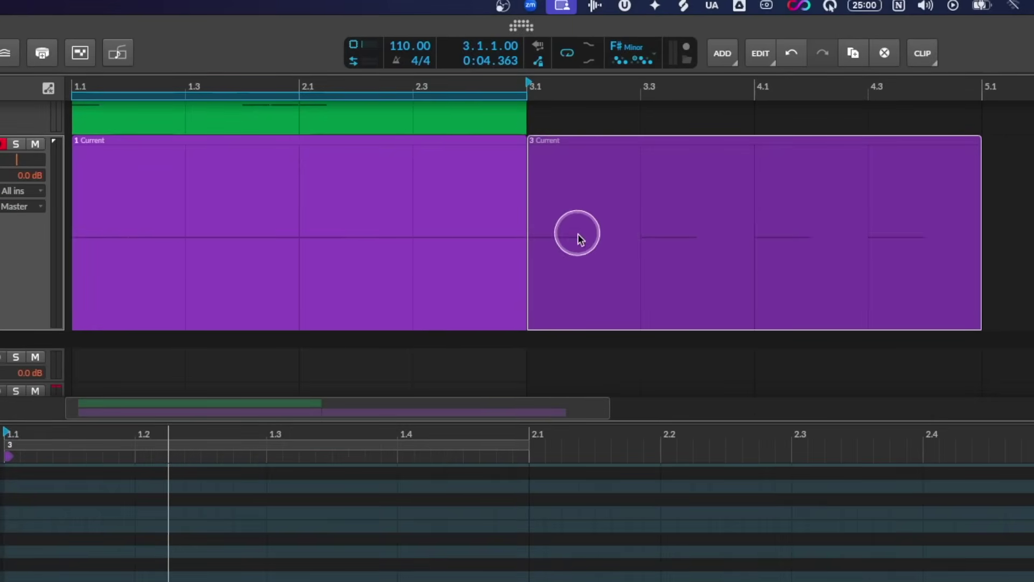
right_click(593, 186)
mouse_move(751, 240)
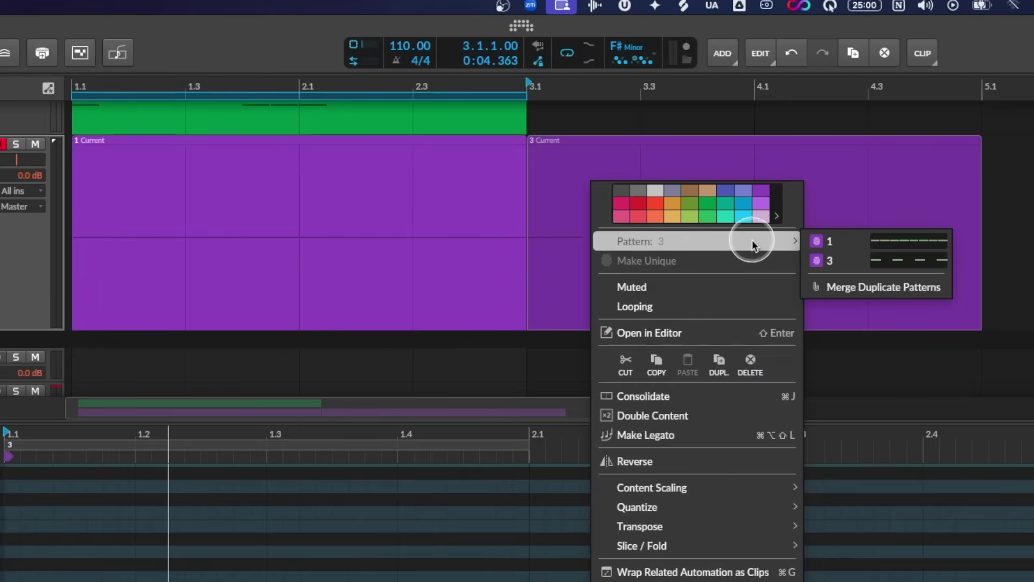
click(845, 241)
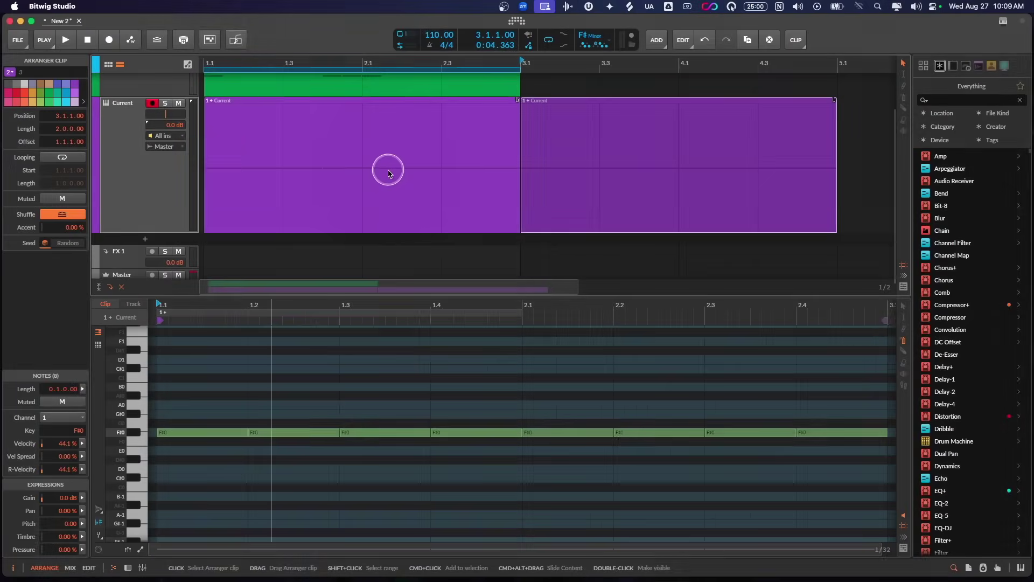
drag(408, 128, 366, 176)
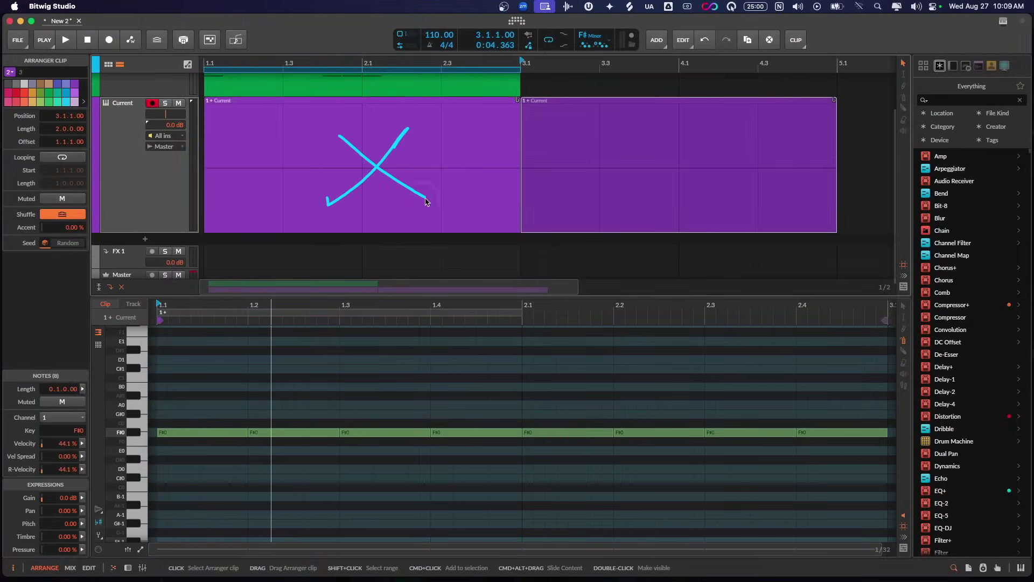
drag(706, 114, 644, 187)
drag(619, 123, 703, 218)
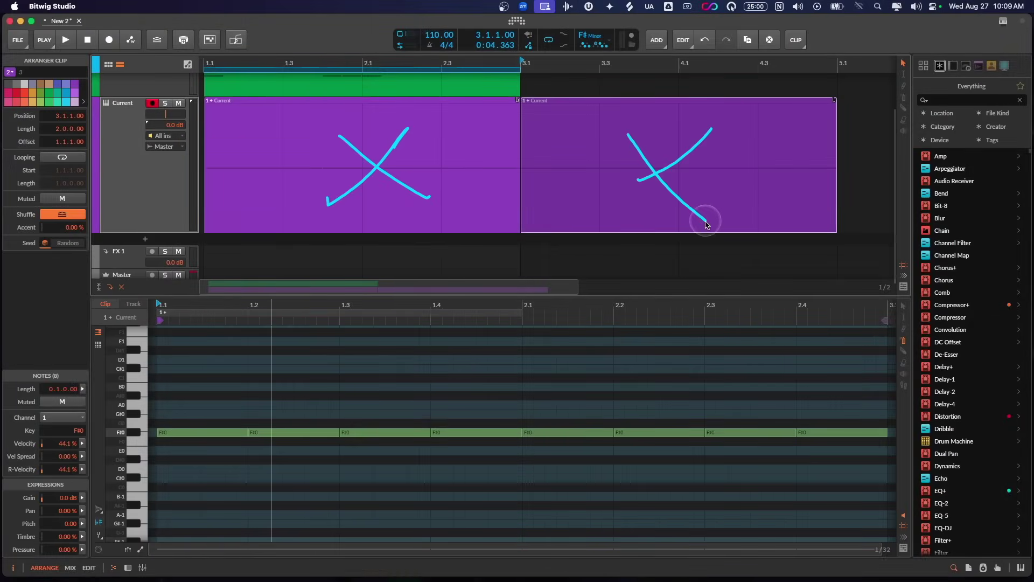
right_click(555, 107)
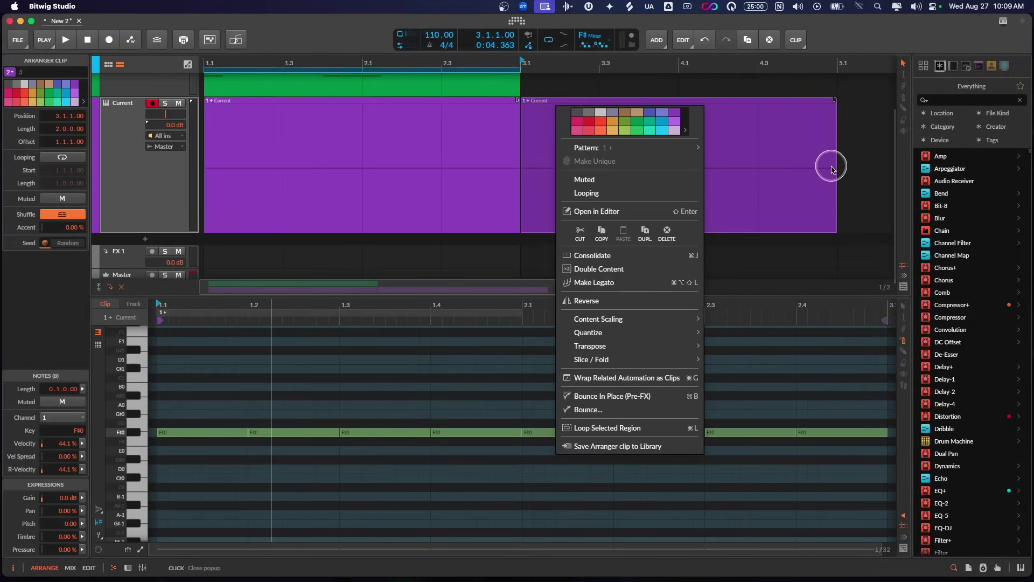
click(810, 161)
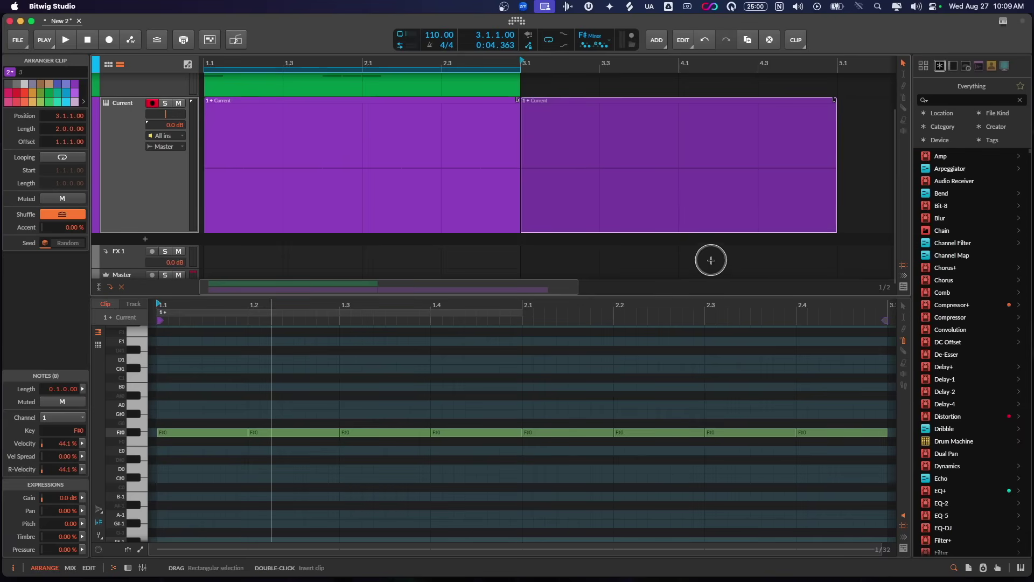
- Zoom the arranger out to show about seven bars and shrink the Current track to a low height
scroll(605, 178, down, 3)
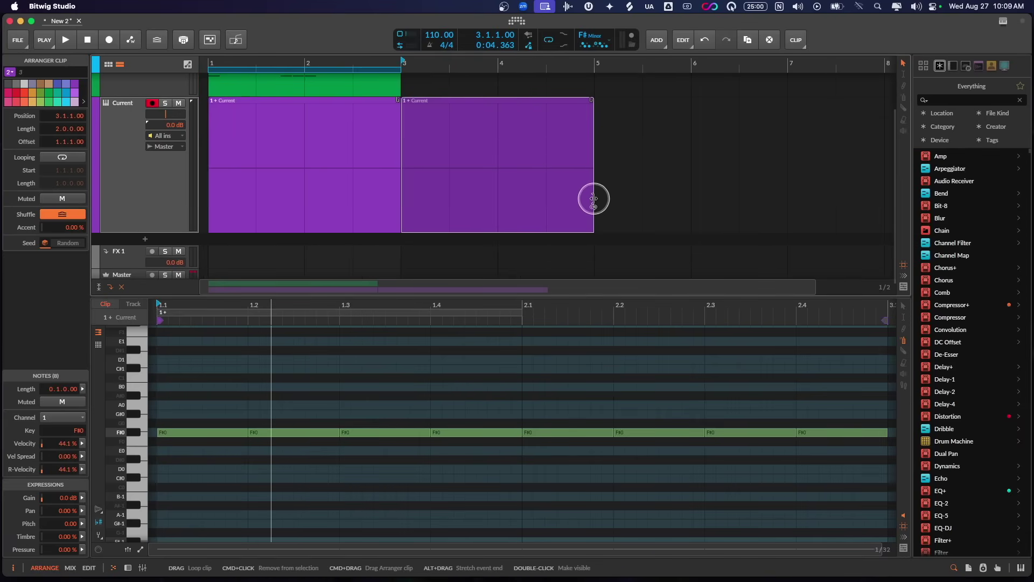
scroll(615, 183, up, 3)
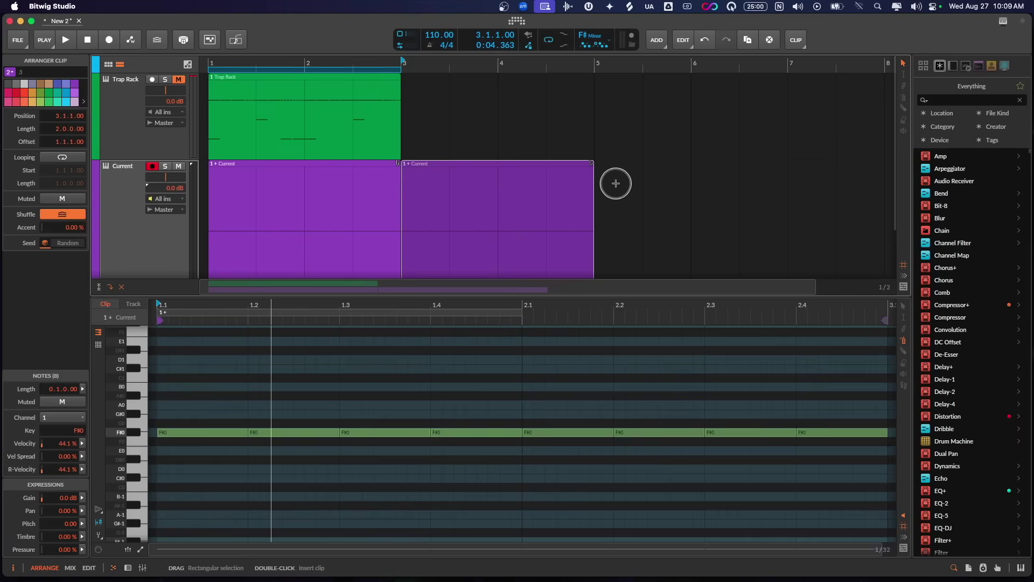
scroll(602, 200, down, 3)
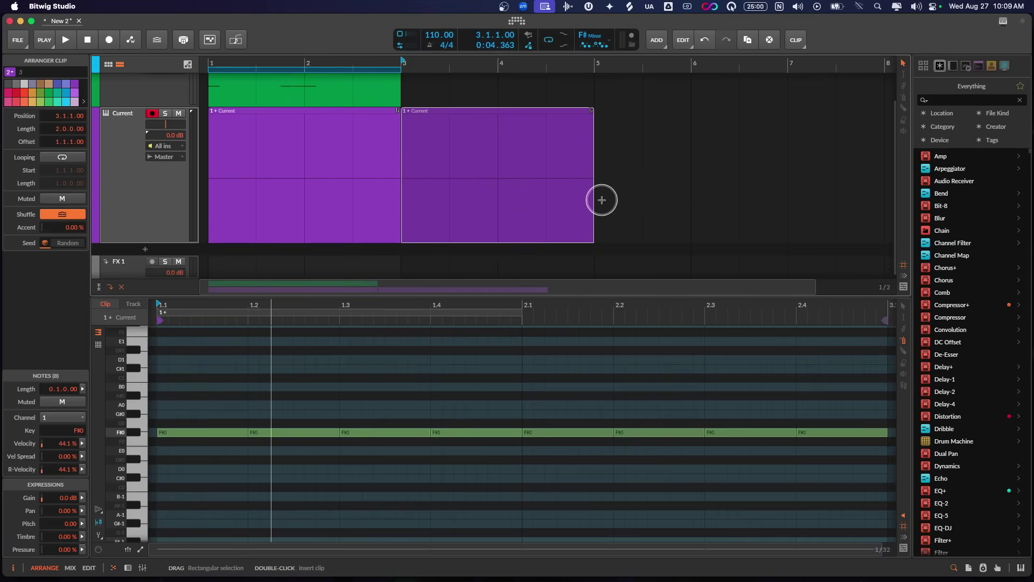
drag(168, 242, 180, 143)
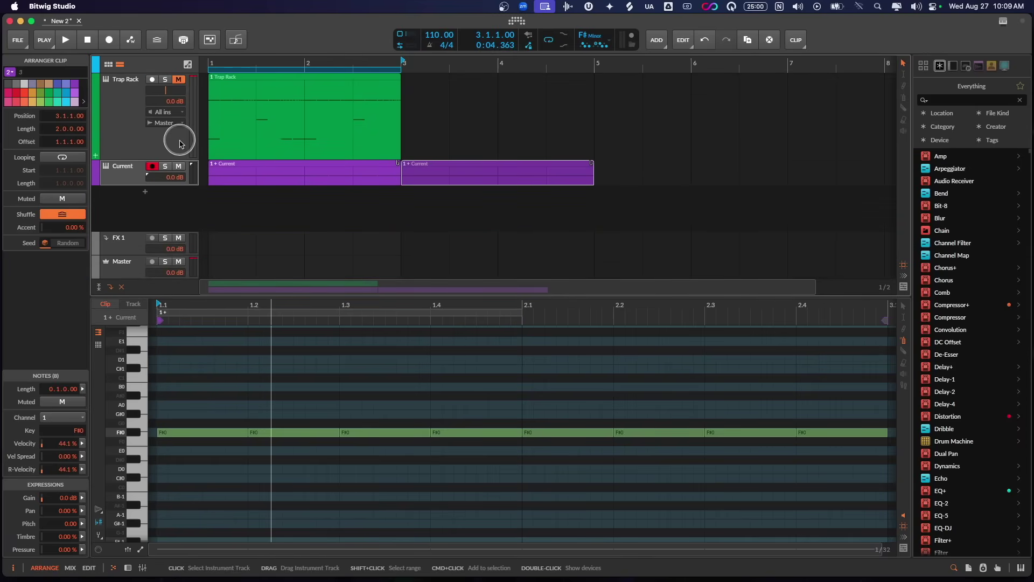